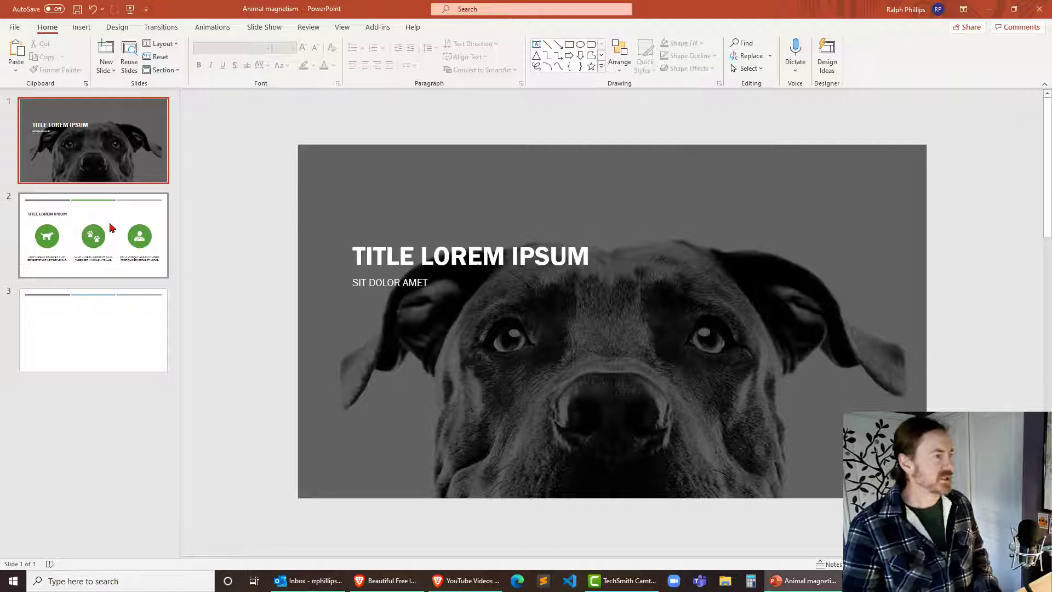
Nudge the grey dog background photo slightly up and left on the title slide.
{"action": "left_click", "coordinate": [123, 311]}
{"action": "left_click", "coordinate": [91, 162]}
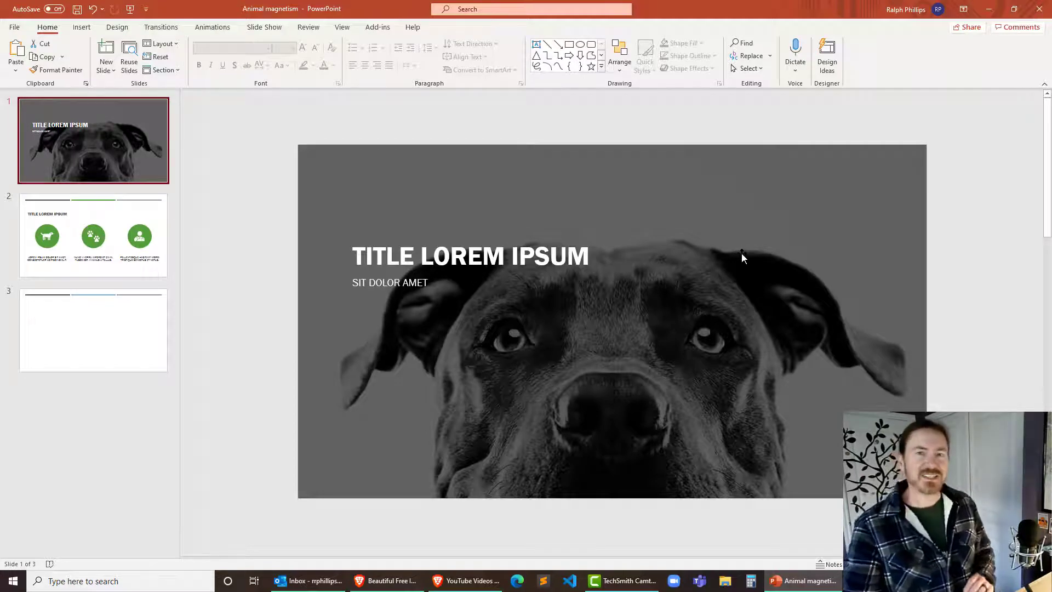
{"action": "left_click", "coordinate": [740, 214]}
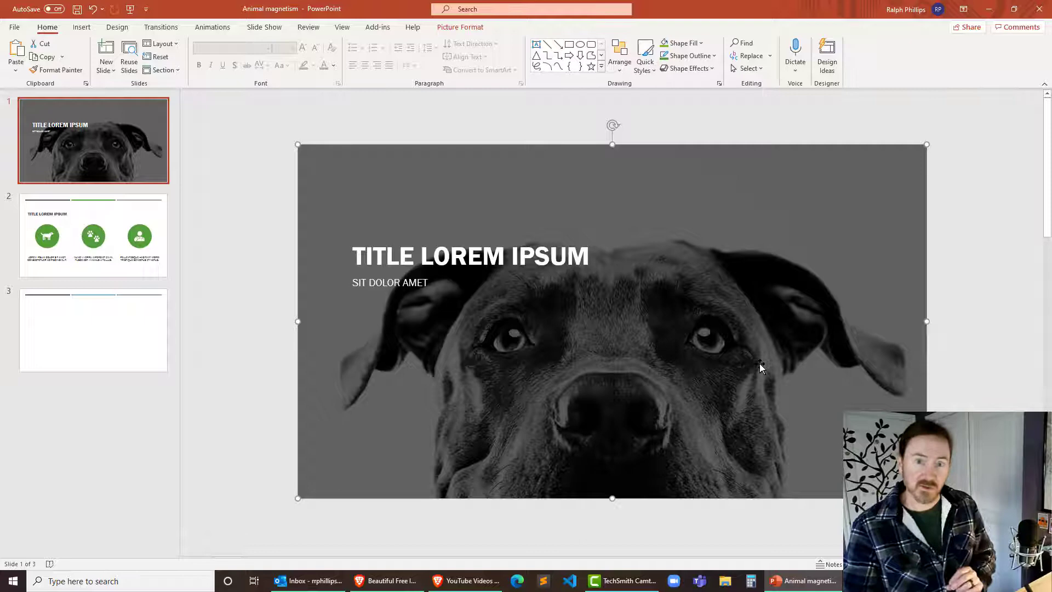
{"action": "left_click_drag", "start_coordinate": [789, 255], "coordinate": [718, 284]}
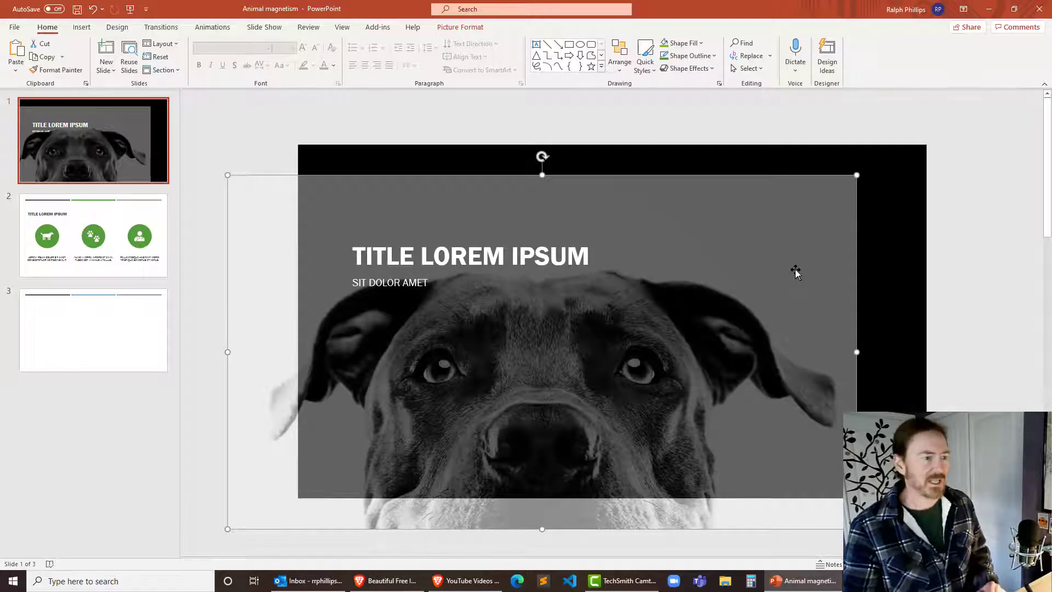
{"action": "left_click_drag", "start_coordinate": [672, 293], "coordinate": [733, 241]}
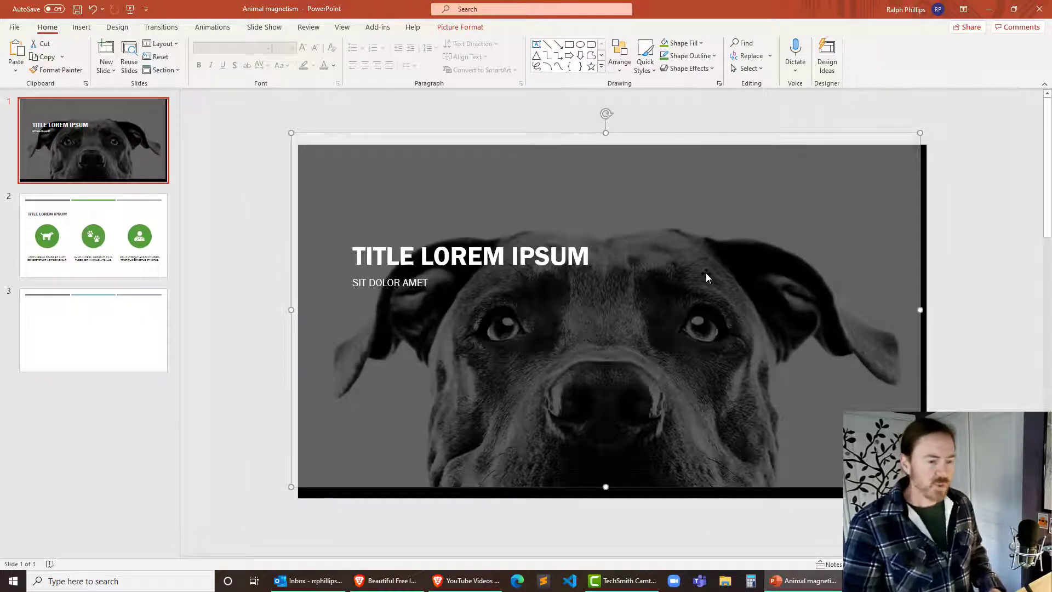
Switch to the Unsplash page in the Brave browser.
{"action": "key", "text": "alt+Tab"}
{"action": "key", "text": "Tab"}
{"action": "key", "text": "Tab"}
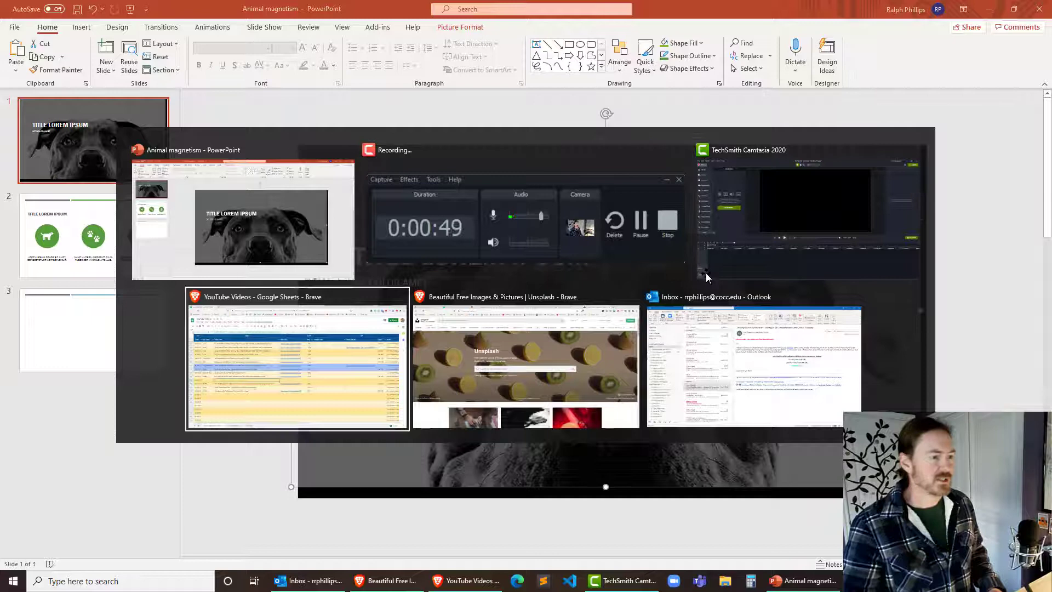
{"action": "key", "text": "Tab"}
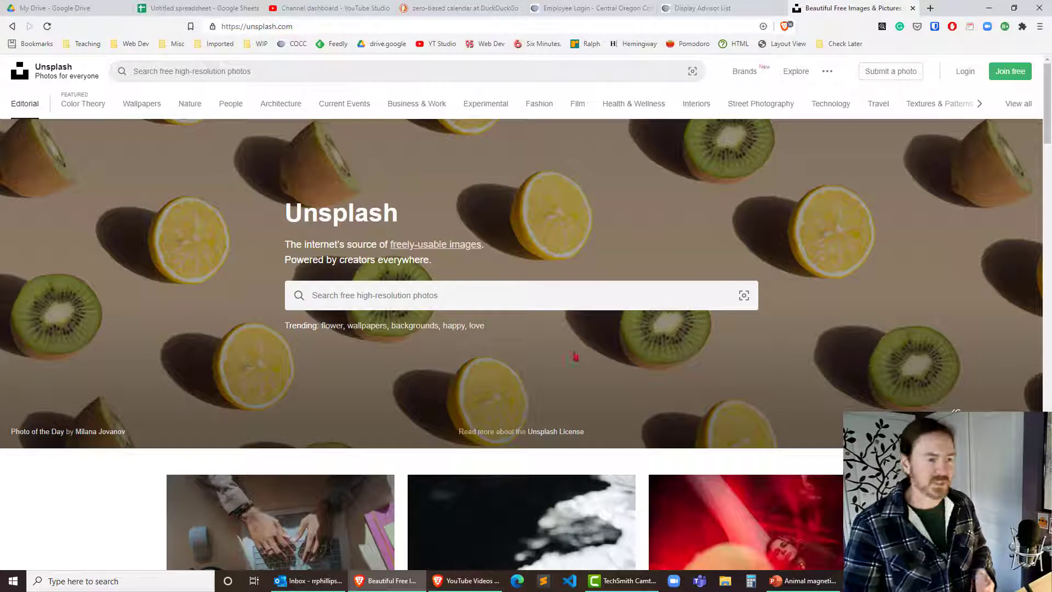
Search Unsplash for 'dog' and scroll through the photo results.
{"action": "left_click", "coordinate": [285, 68]}
{"action": "left_click", "coordinate": [390, 304]}
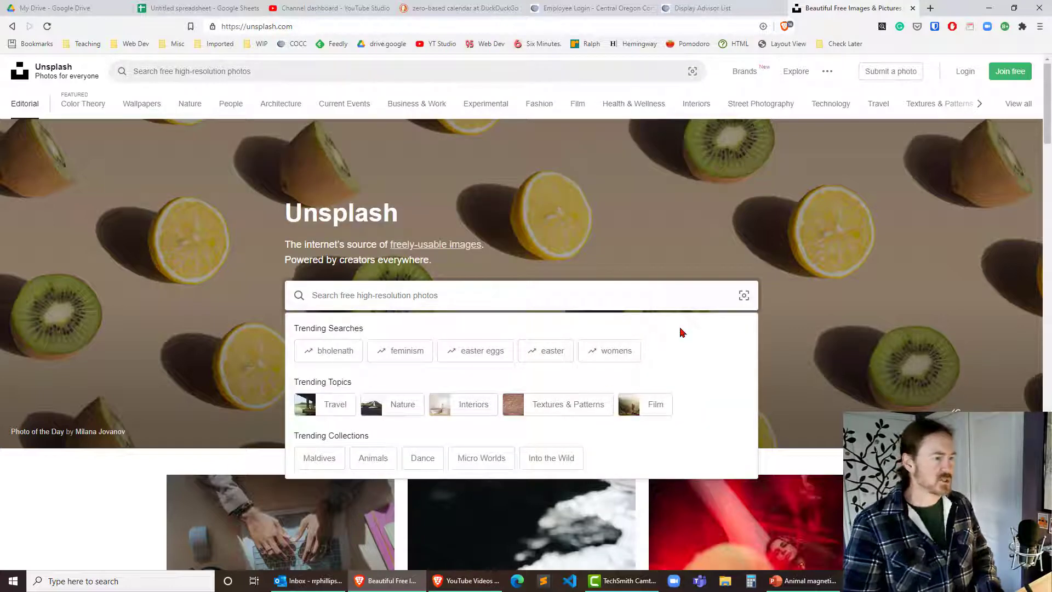
{"action": "type", "text": "dog"}
{"action": "key", "text": "Return"}
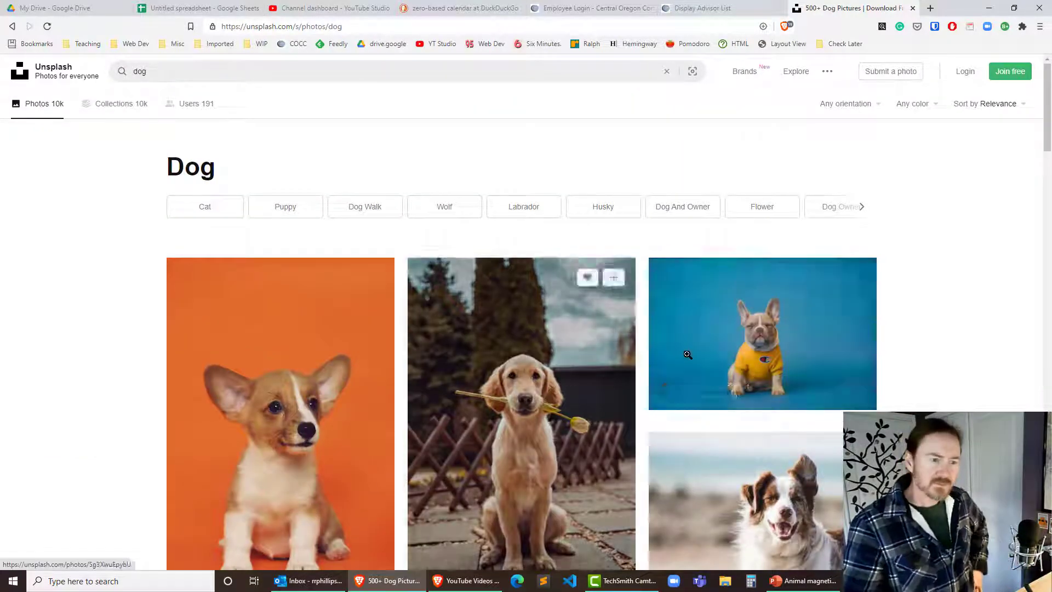
{"action": "scroll", "coordinate": [711, 429], "scroll_direction": "down", "scroll_amount": 4}
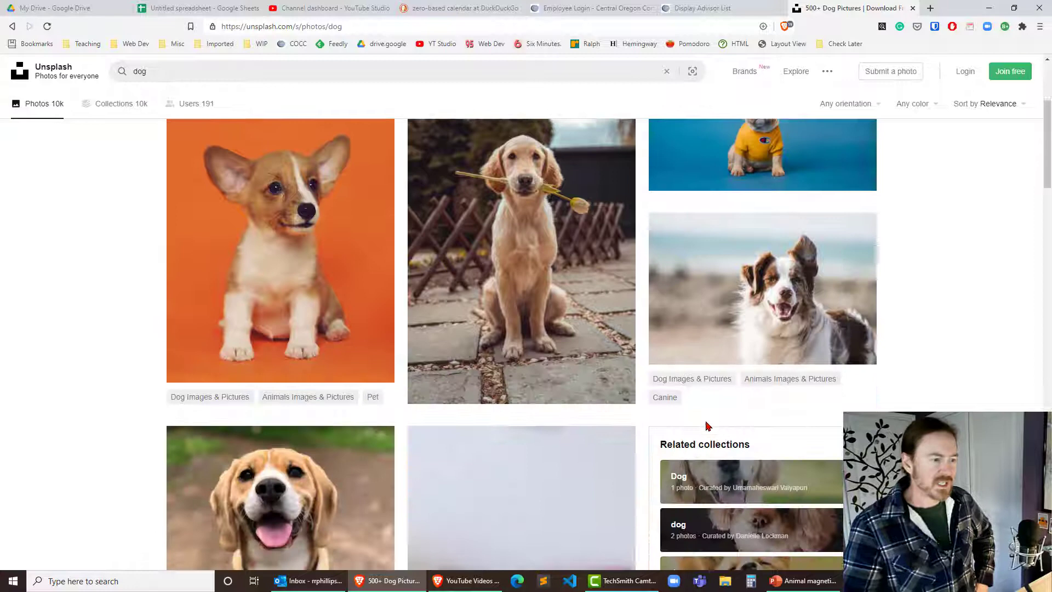
{"action": "scroll", "coordinate": [690, 407], "scroll_direction": "up", "scroll_amount": 4}
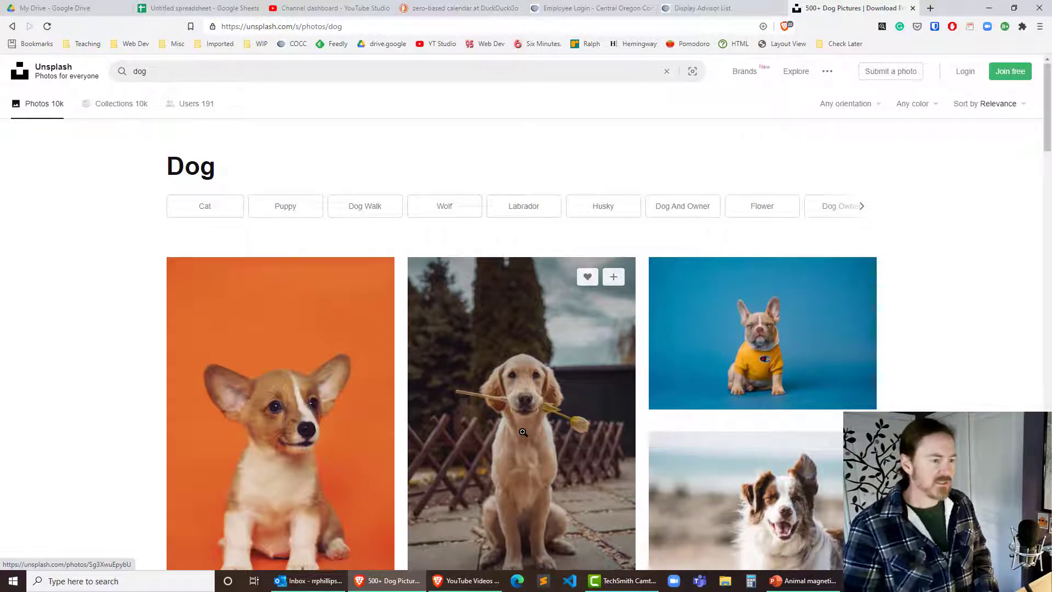
{"action": "scroll", "coordinate": [534, 432], "scroll_direction": "down", "scroll_amount": 2}
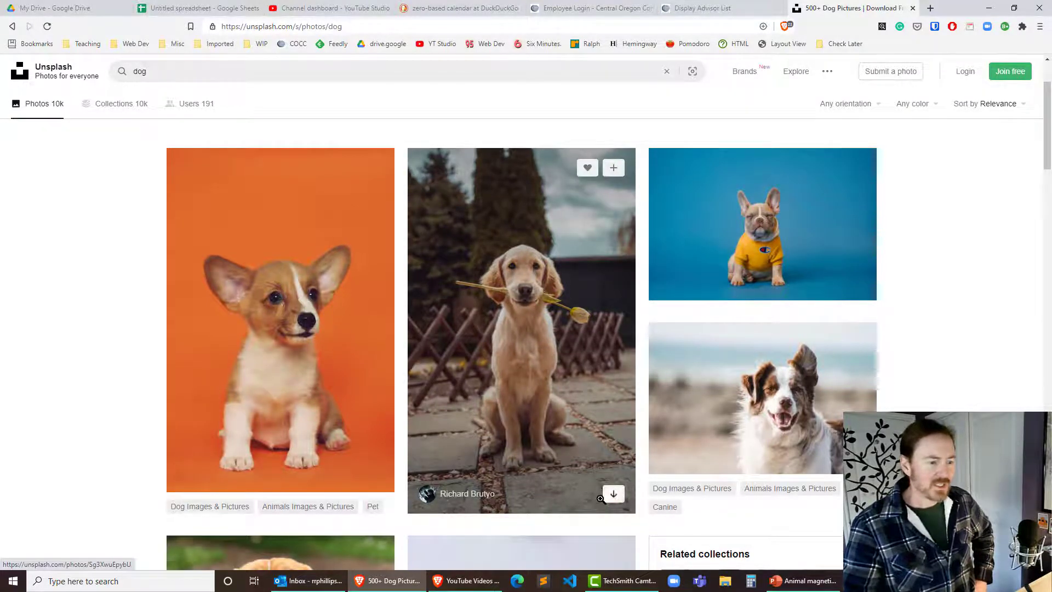
Save the golden retriever photo to the Desktop and copy its Unsplash photo credit.
{"action": "left_click", "coordinate": [612, 496]}
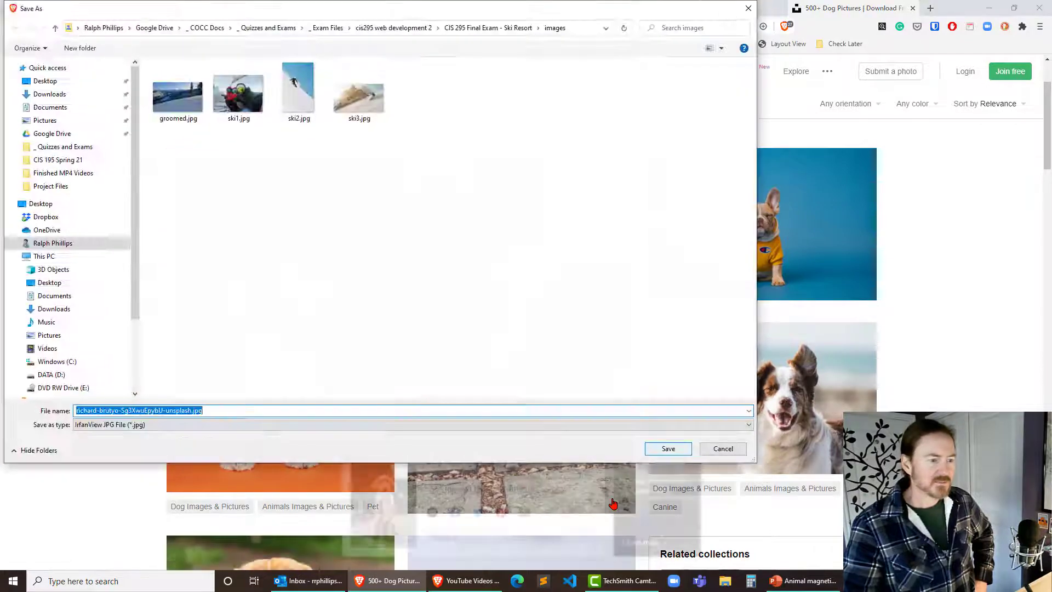
{"action": "left_click", "coordinate": [44, 82]}
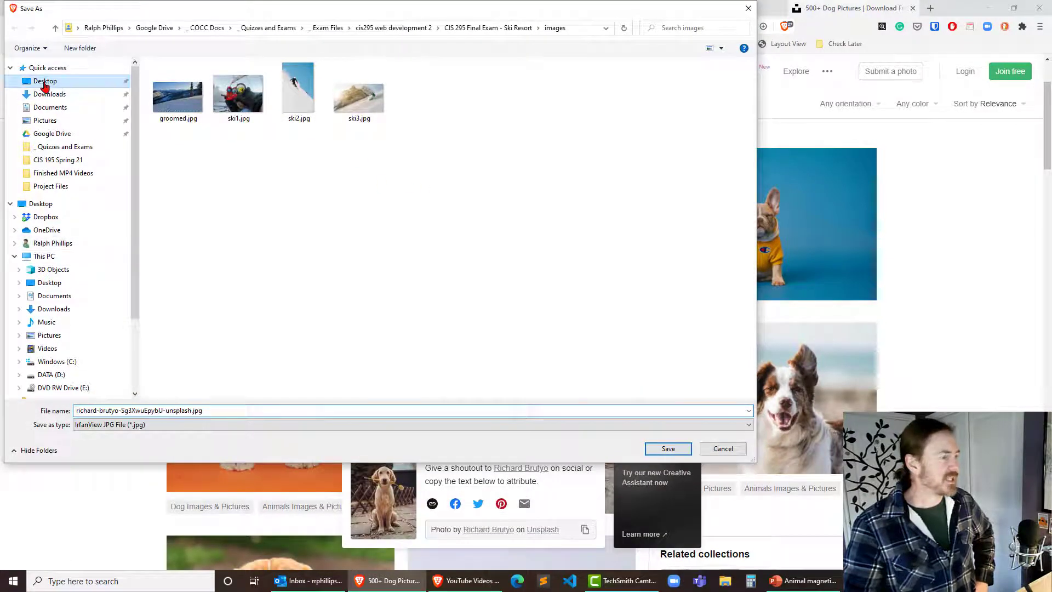
{"action": "left_click", "coordinate": [671, 451]}
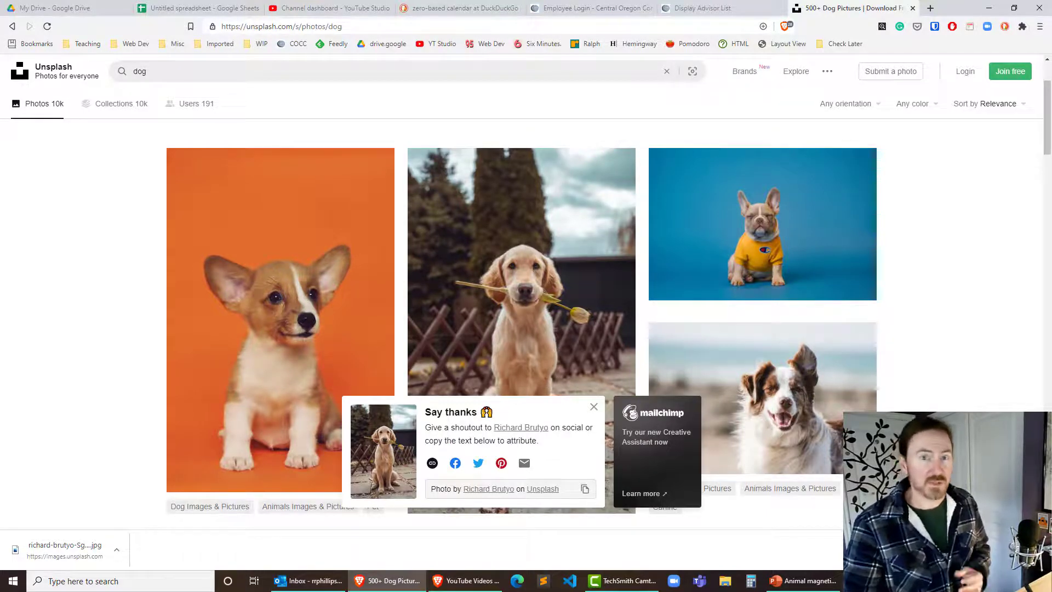
{"action": "left_click", "coordinate": [585, 490]}
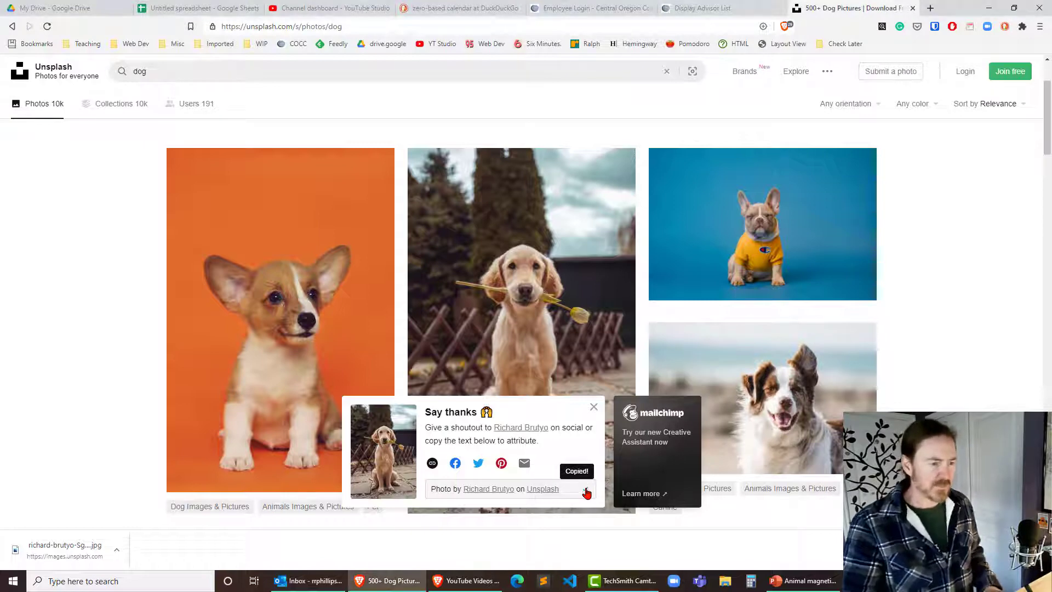
{"action": "left_click", "coordinate": [802, 580]}
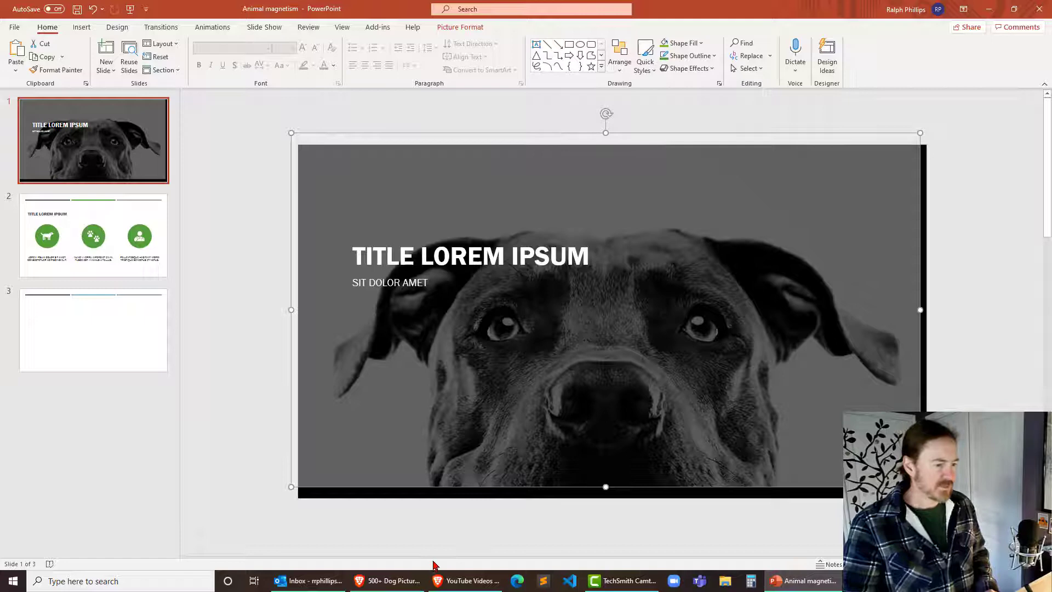
Enlarge the notes pane and paste the copied Unsplash credit into the title slide's notes.
{"action": "left_click_drag", "start_coordinate": [431, 556], "coordinate": [432, 510]}
{"action": "left_click", "coordinate": [303, 526]}
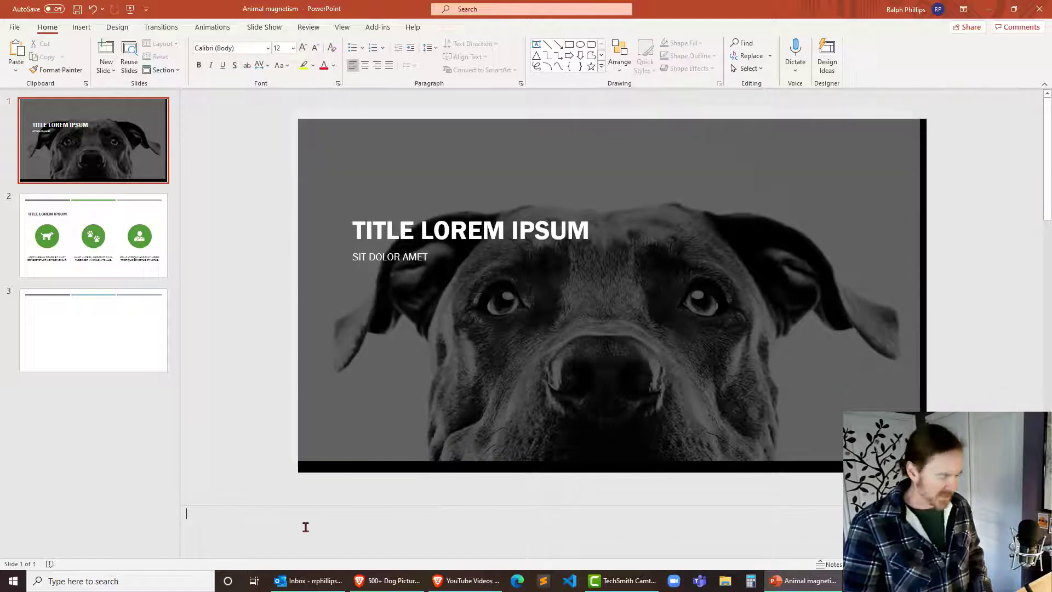
{"action": "key", "text": "ctrl+v"}
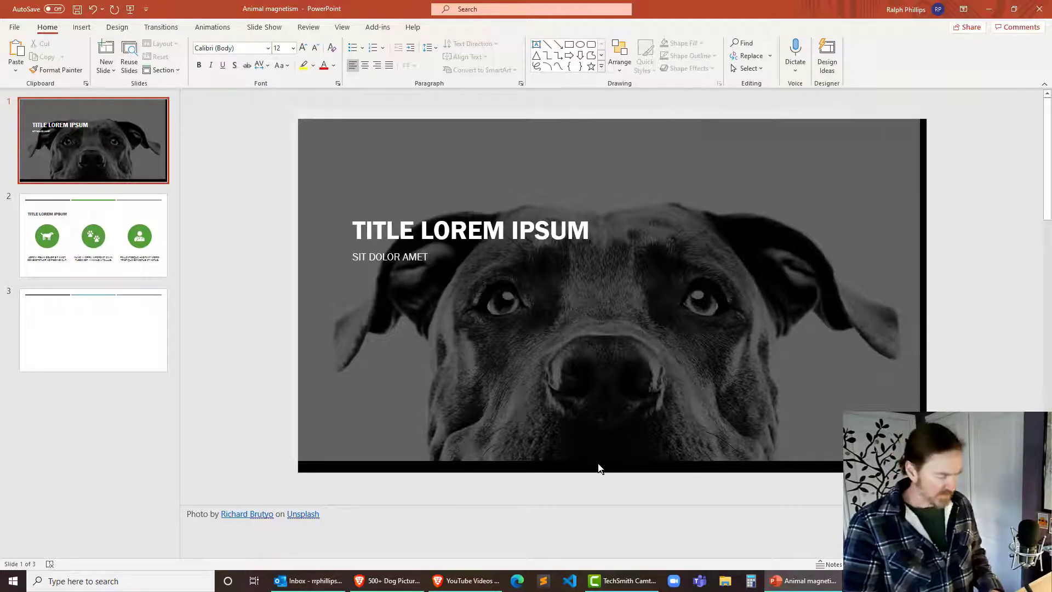
{"action": "key", "text": "alt+Tab"}
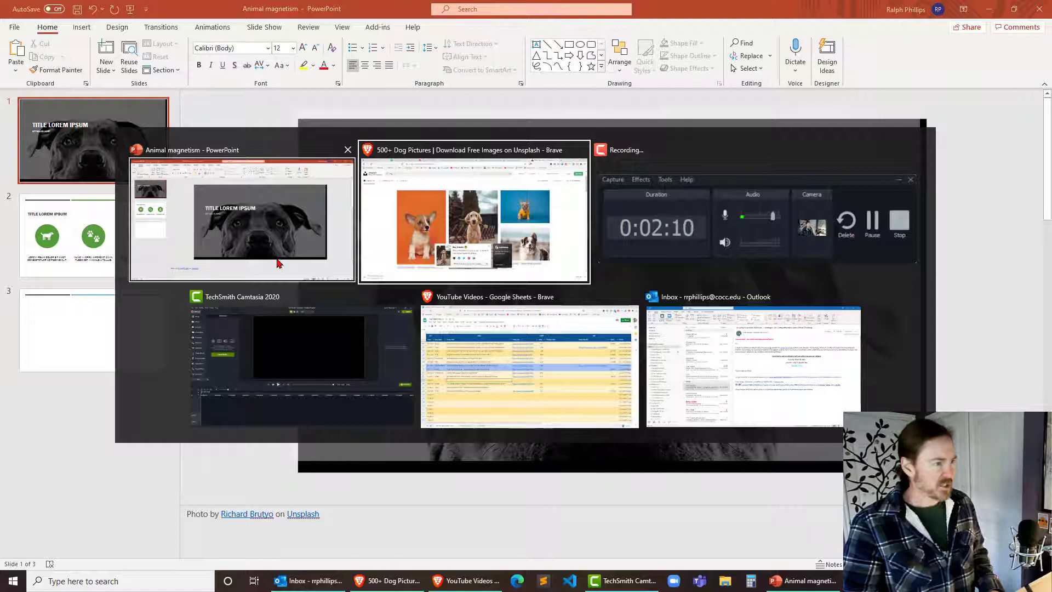
{"action": "left_click", "coordinate": [276, 263]}
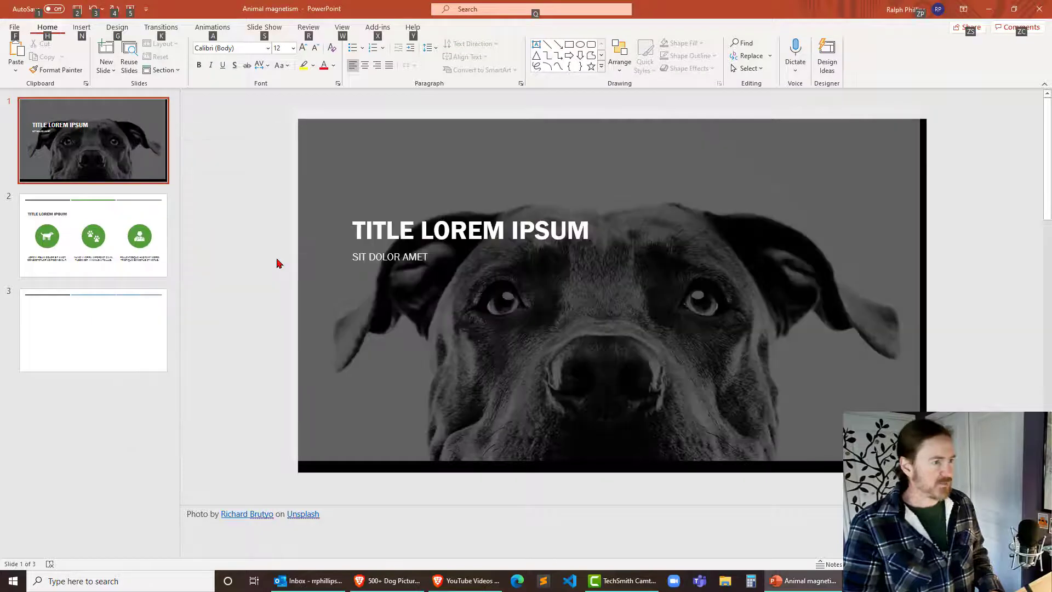
{"action": "left_click", "coordinate": [735, 159]}
Swap the grey dog picture for the golden retriever JPG from the Desktop via Change Picture.
{"action": "double_click", "coordinate": [735, 163]}
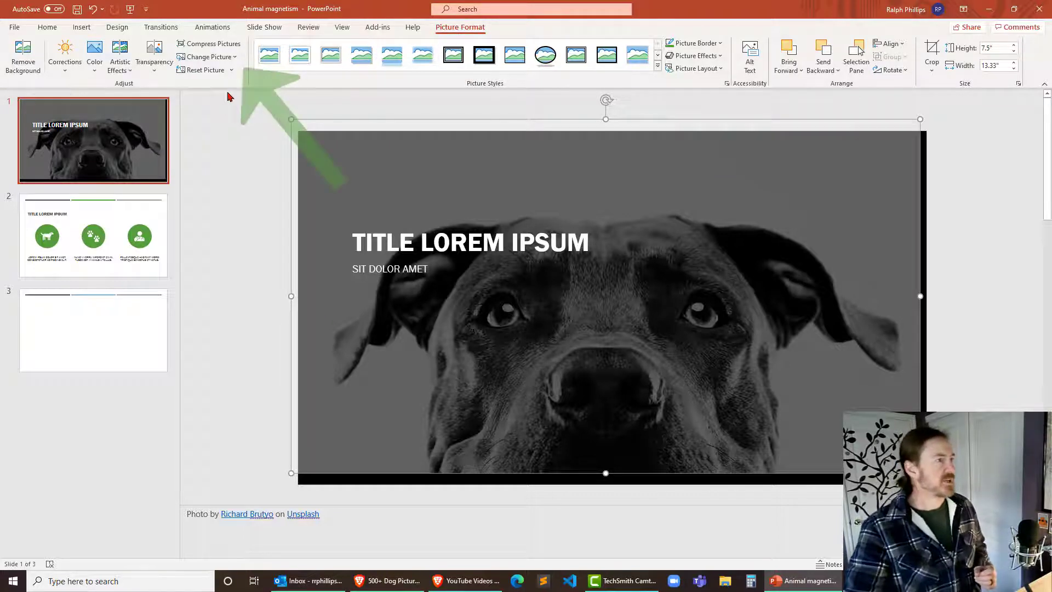
{"action": "left_click", "coordinate": [207, 58]}
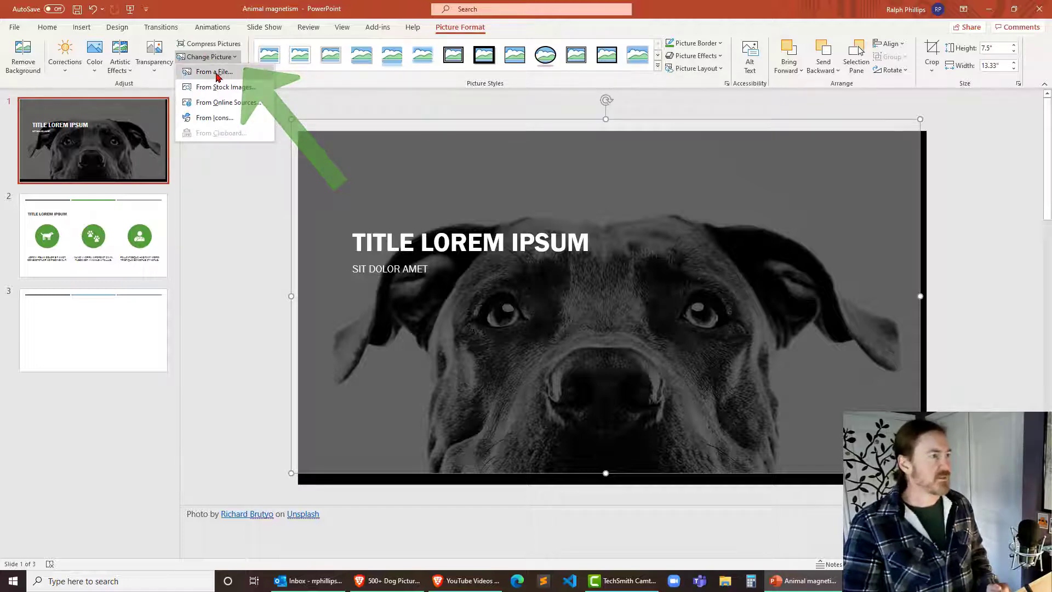
{"action": "left_click", "coordinate": [216, 73]}
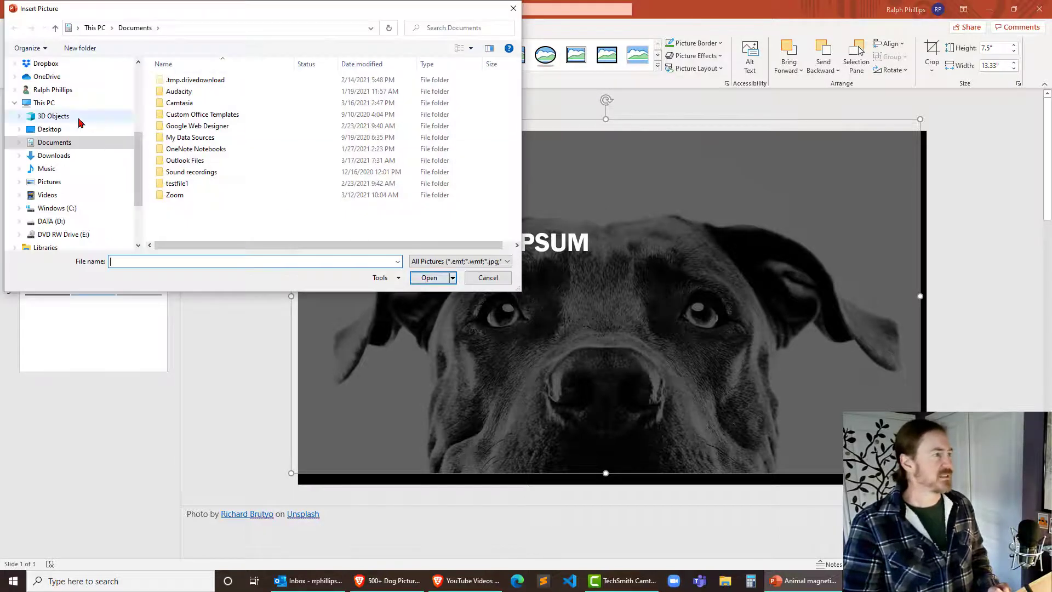
{"action": "left_click", "coordinate": [61, 132]}
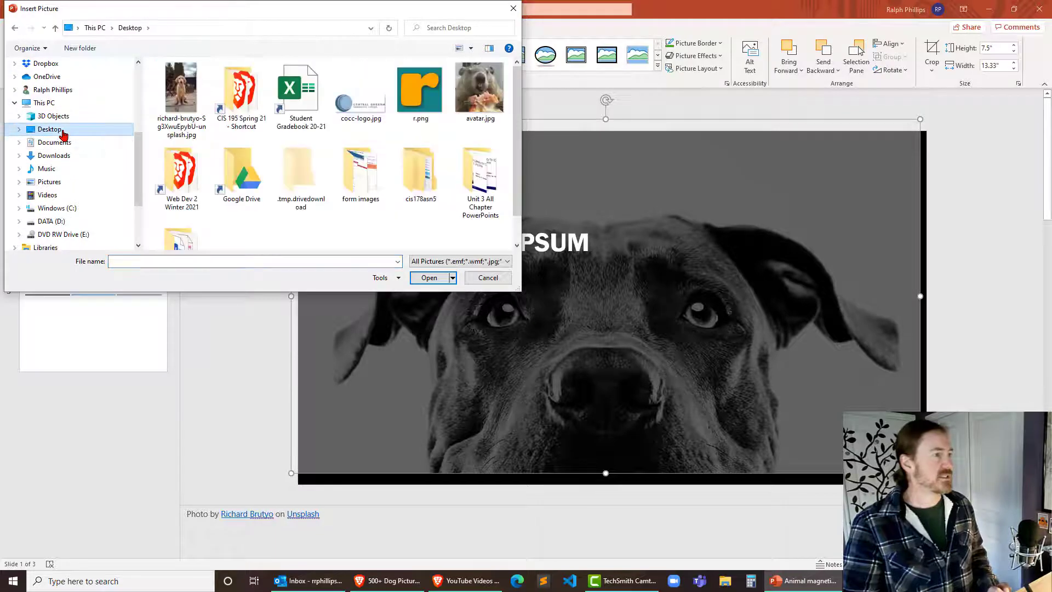
{"action": "double_click", "coordinate": [181, 91]}
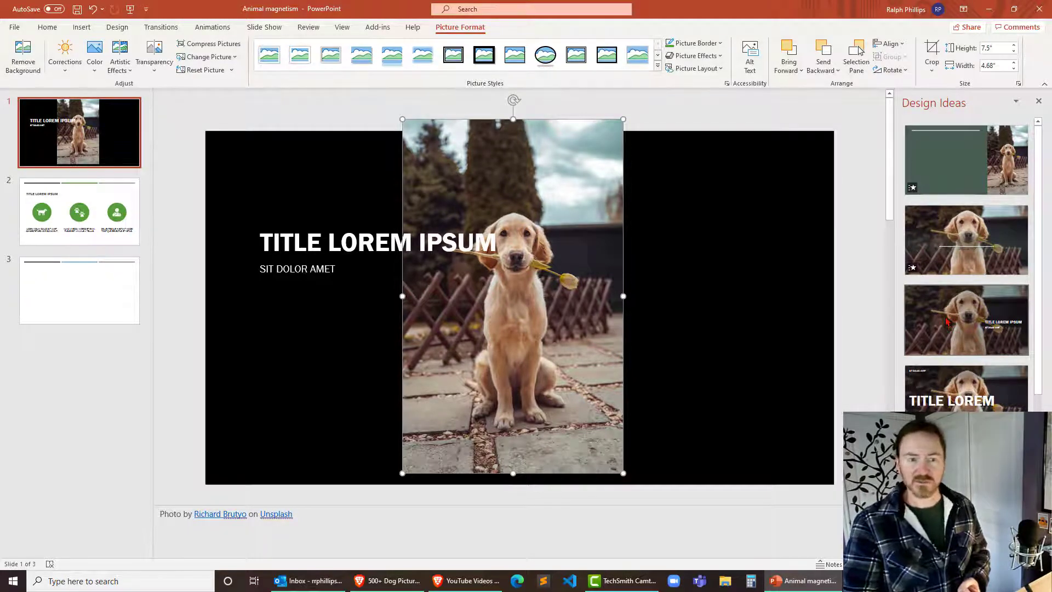
Close Design Ideas, nudge the title box, and drag the retriever photo left under the title.
{"action": "left_click", "coordinate": [1040, 101]}
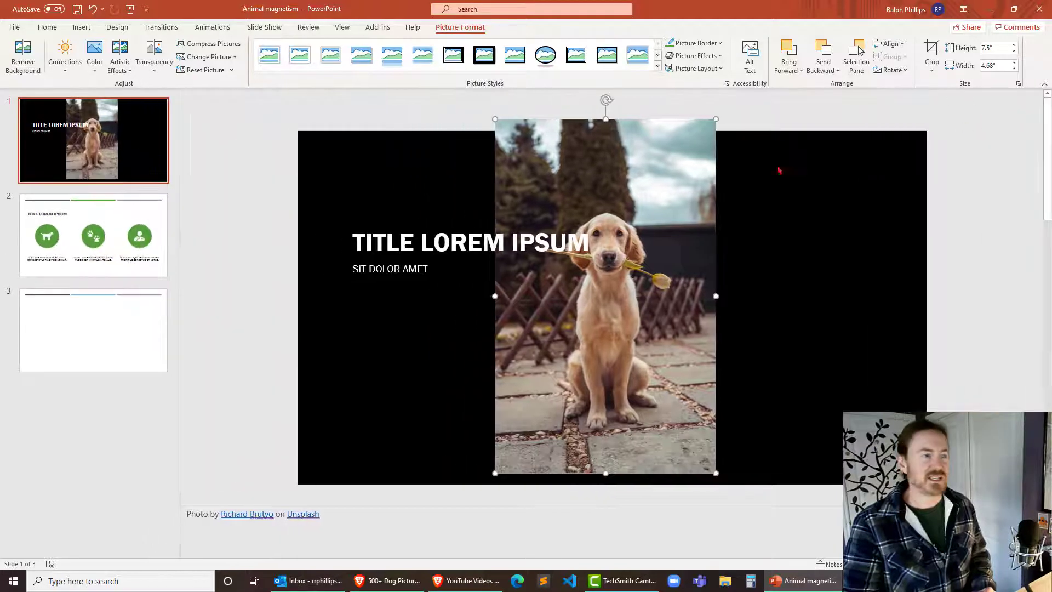
{"action": "left_click", "coordinate": [638, 183]}
{"action": "left_click_drag", "start_coordinate": [639, 183], "coordinate": [614, 172]}
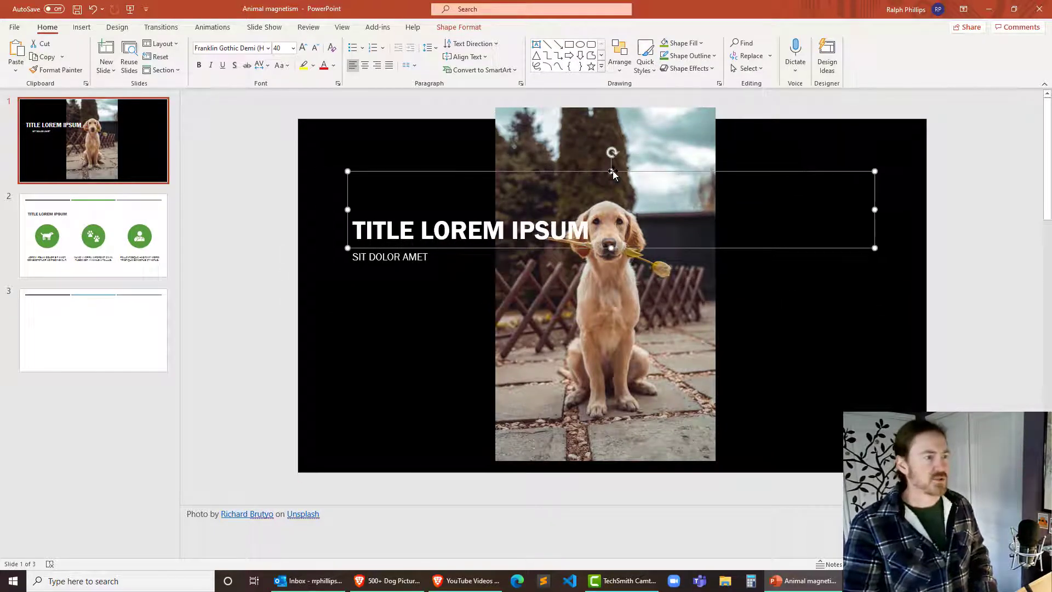
{"action": "left_click", "coordinate": [691, 322]}
{"action": "left_click_drag", "start_coordinate": [671, 348], "coordinate": [566, 335]}
Send the retriever photo to back, then bring it forward one layer above the black background.
{"action": "right_click", "coordinate": [548, 320]}
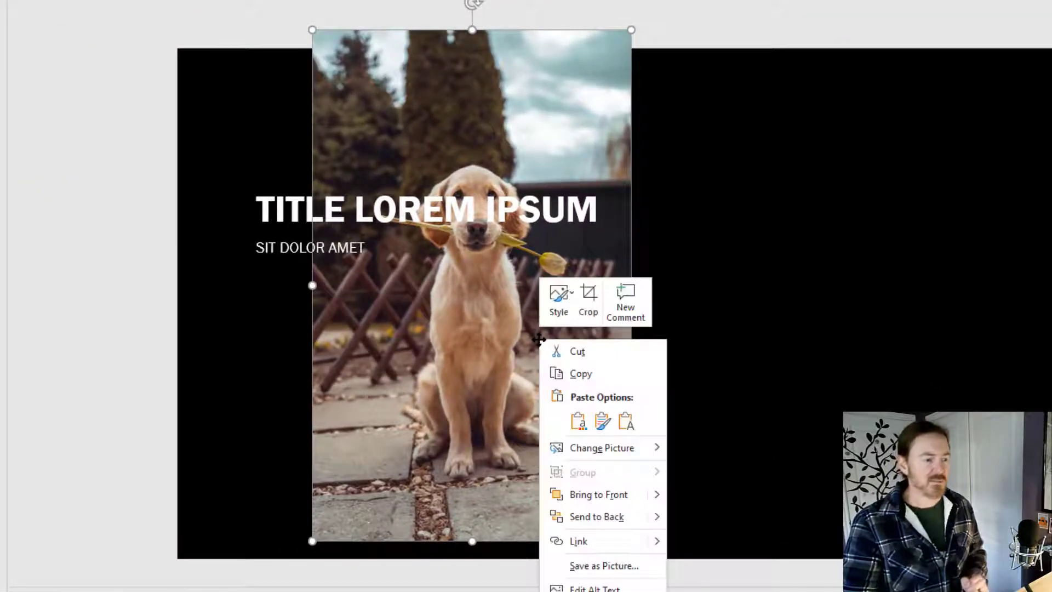
{"action": "left_click", "coordinate": [582, 496]}
{"action": "left_click_drag", "start_coordinate": [461, 344], "coordinate": [384, 337]}
{"action": "right_click", "coordinate": [384, 337]}
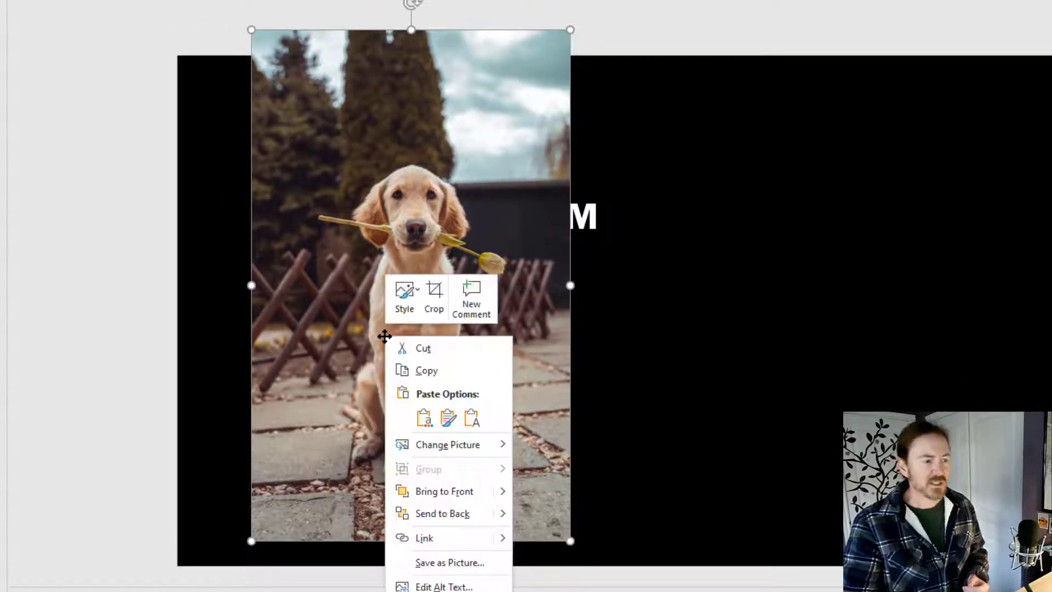
{"action": "left_click", "coordinate": [440, 518]}
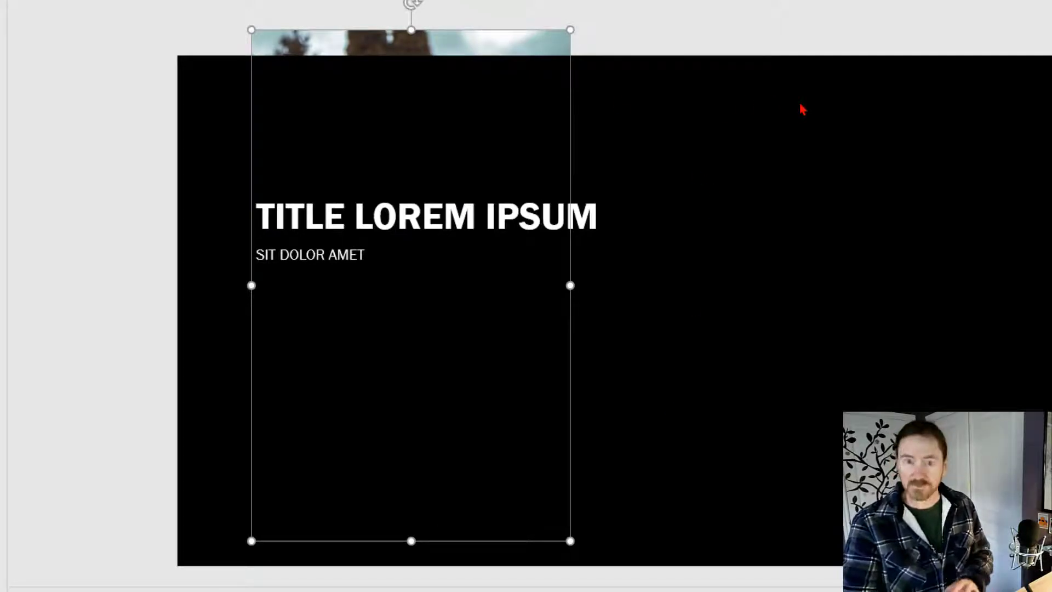
{"action": "right_click", "coordinate": [465, 47]}
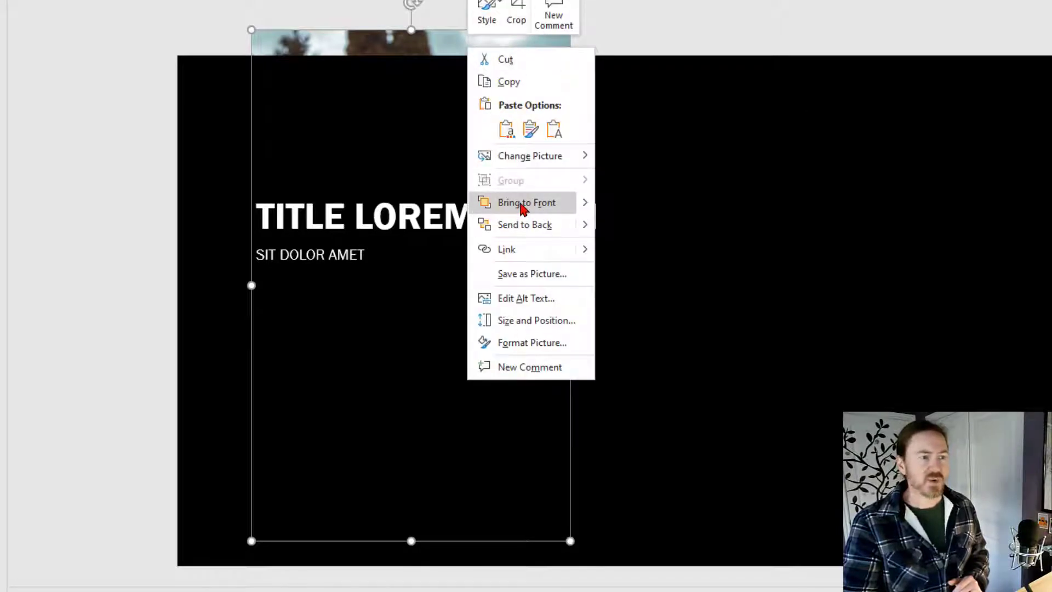
{"action": "mouse_move", "coordinate": [580, 202]}
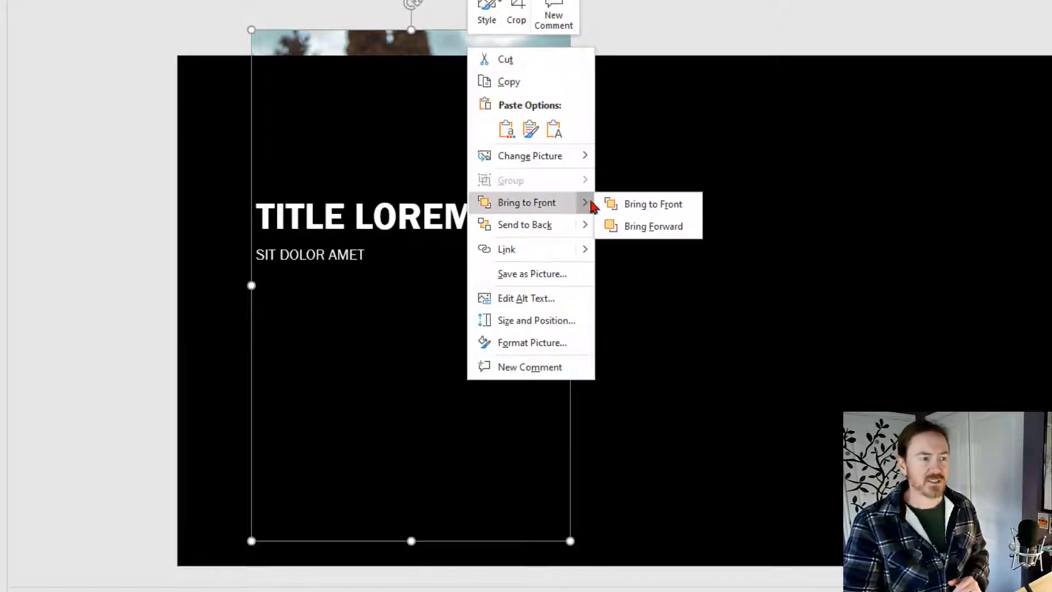
{"action": "left_click", "coordinate": [652, 238]}
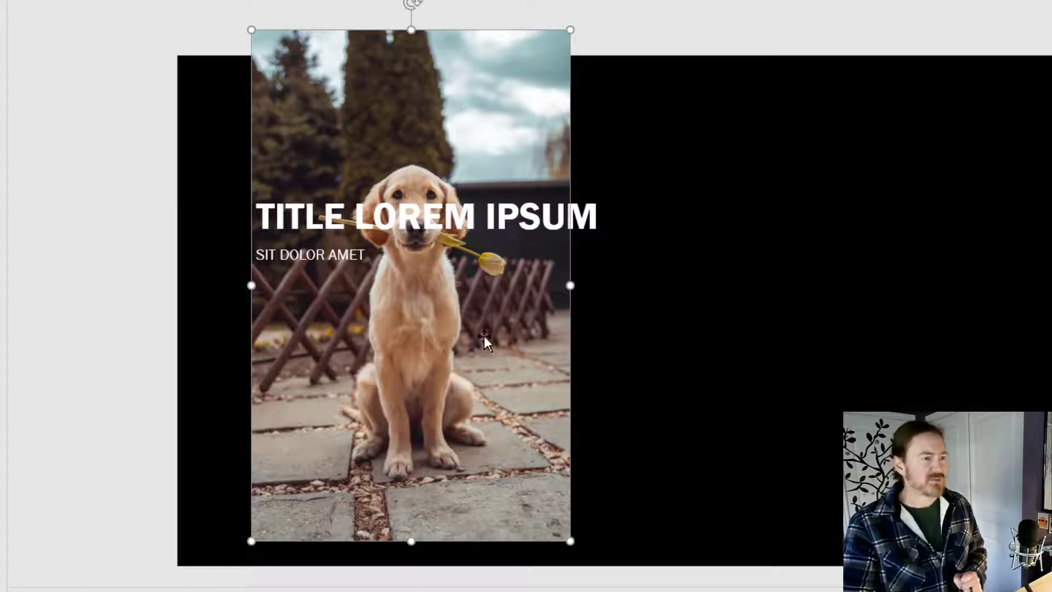
Move the retriever photo to the left edge and stretch its corners to span the slide width.
{"action": "left_click_drag", "start_coordinate": [484, 331], "coordinate": [406, 330]}
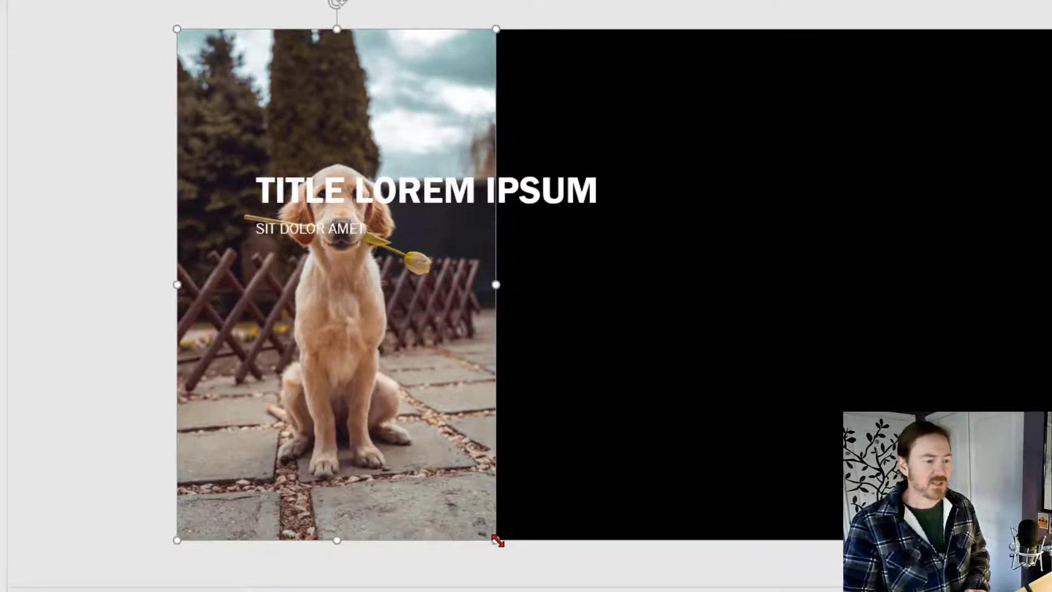
{"action": "left_click_drag", "start_coordinate": [496, 540], "coordinate": [649, 584]}
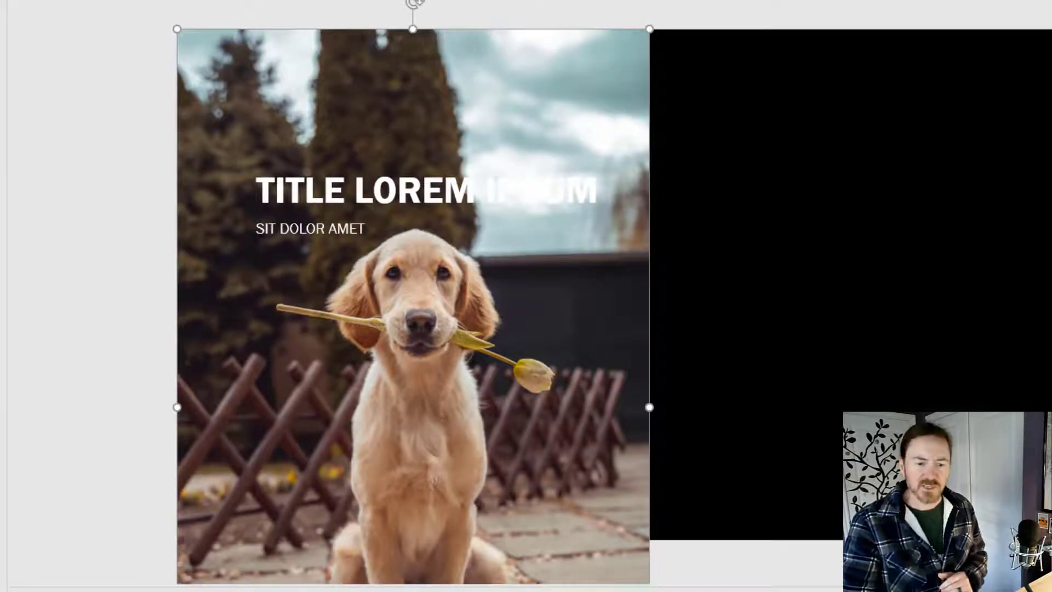
{"action": "scroll", "coordinate": [631, 286], "scroll_direction": "down", "scroll_amount": 5, "text": "ctrl"}
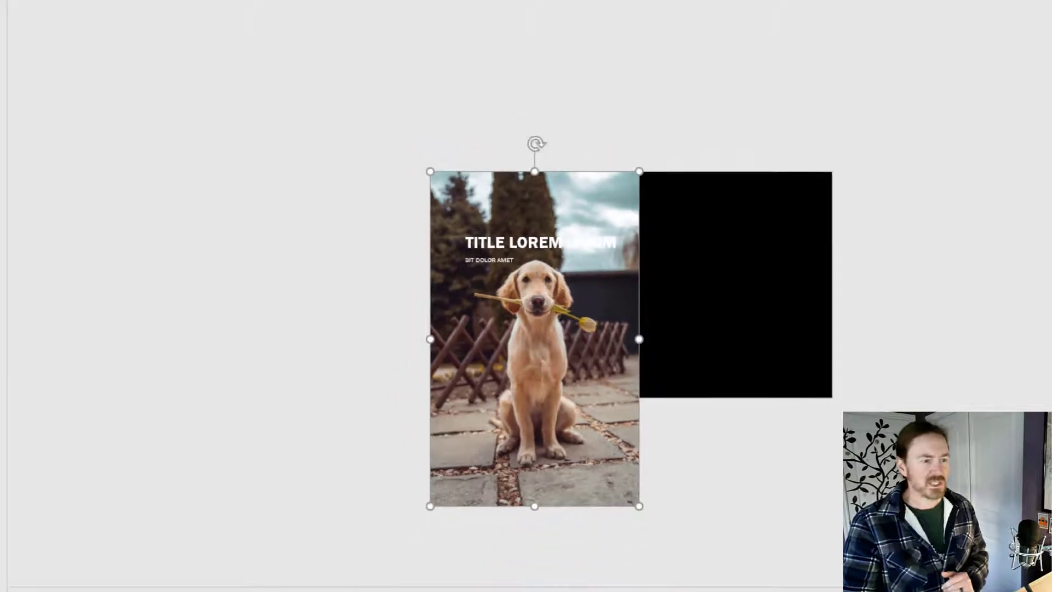
{"action": "left_click_drag", "start_coordinate": [387, 170], "coordinate": [431, 153]}
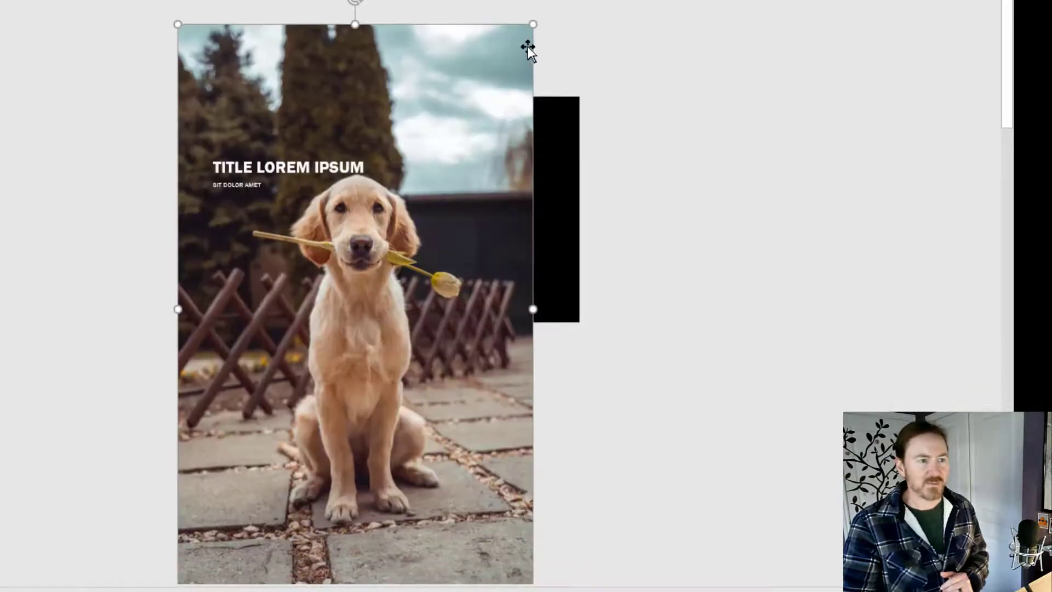
{"action": "left_click_drag", "start_coordinate": [533, 24], "coordinate": [579, 7]}
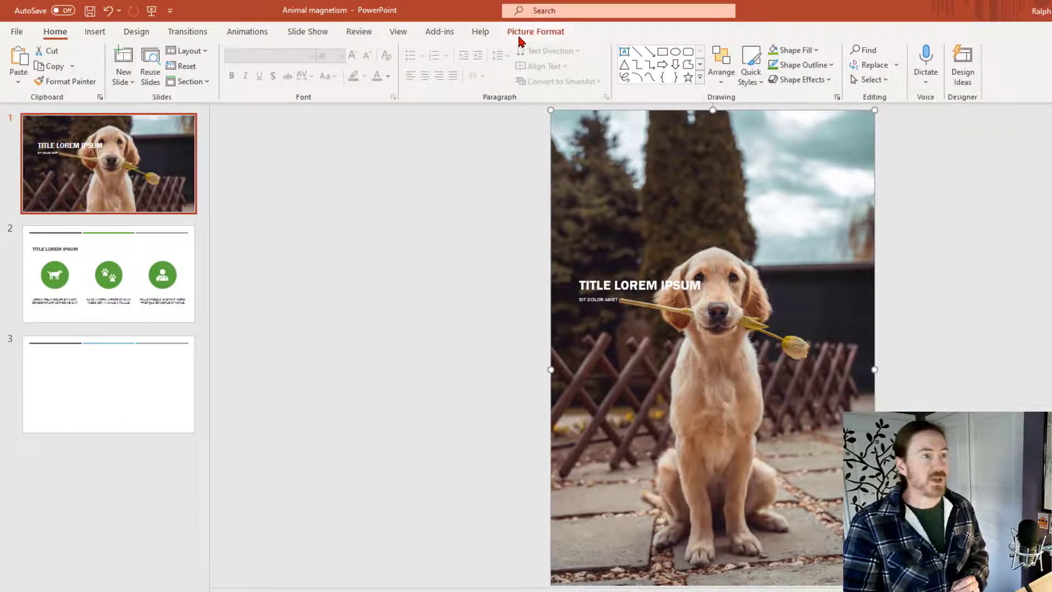
Crop the top and bottom of the retriever photo to a 13.33 × 7.5 inch frame.
{"action": "left_click", "coordinate": [529, 31]}
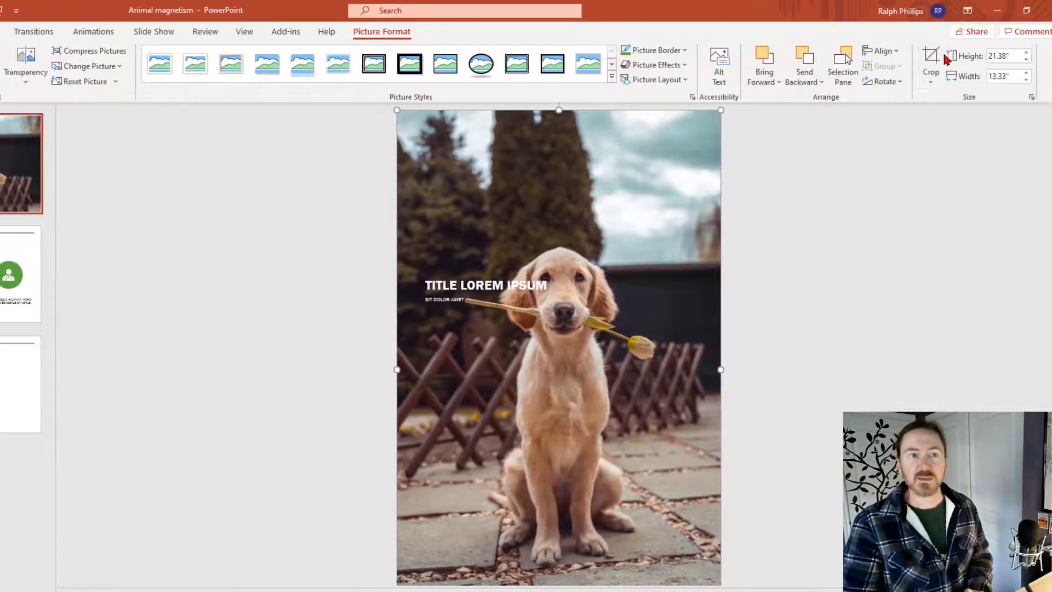
{"action": "left_click", "coordinate": [912, 65]}
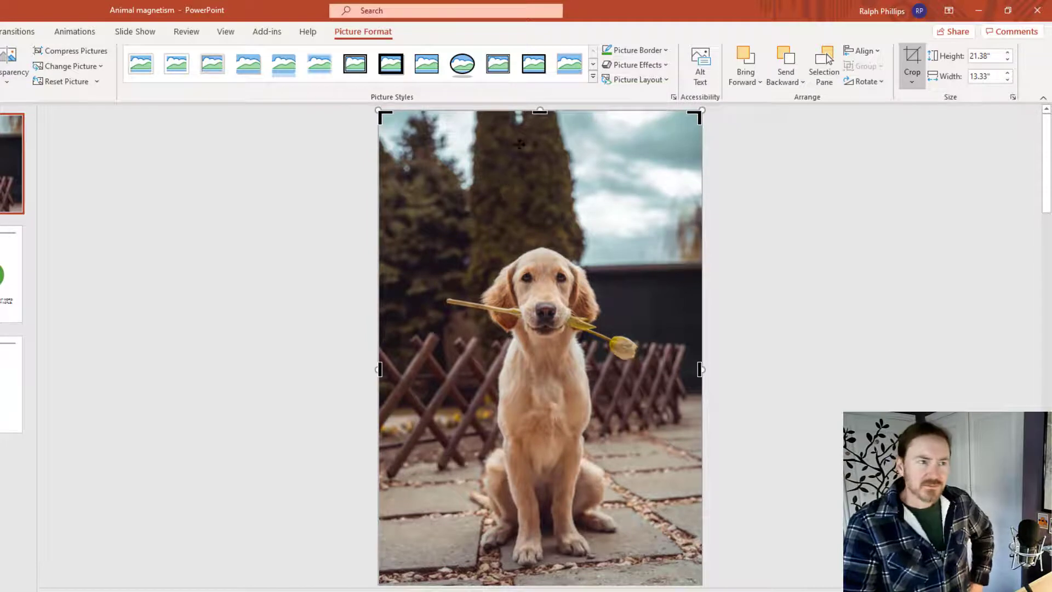
{"action": "left_click_drag", "start_coordinate": [540, 111], "coordinate": [547, 225]}
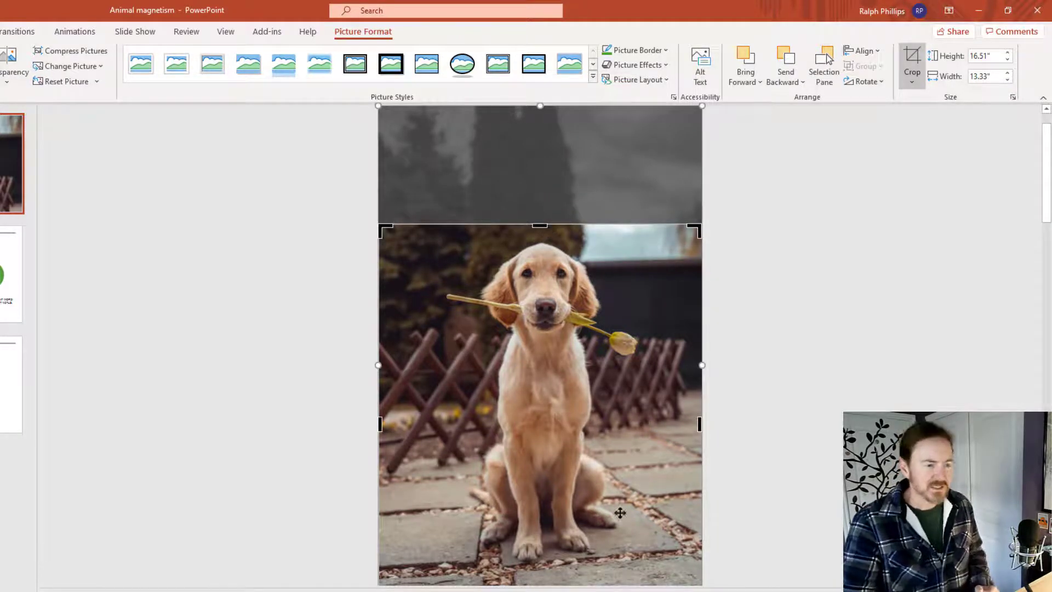
{"action": "scroll", "coordinate": [580, 585], "scroll_direction": "down", "scroll_amount": 2}
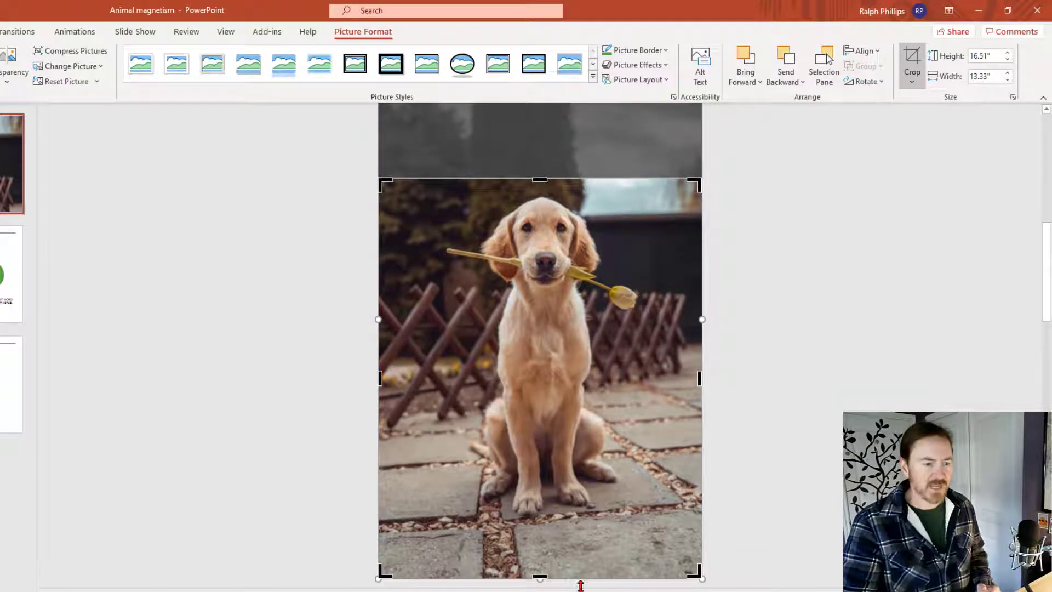
{"action": "left_click_drag", "start_coordinate": [539, 576], "coordinate": [537, 362]}
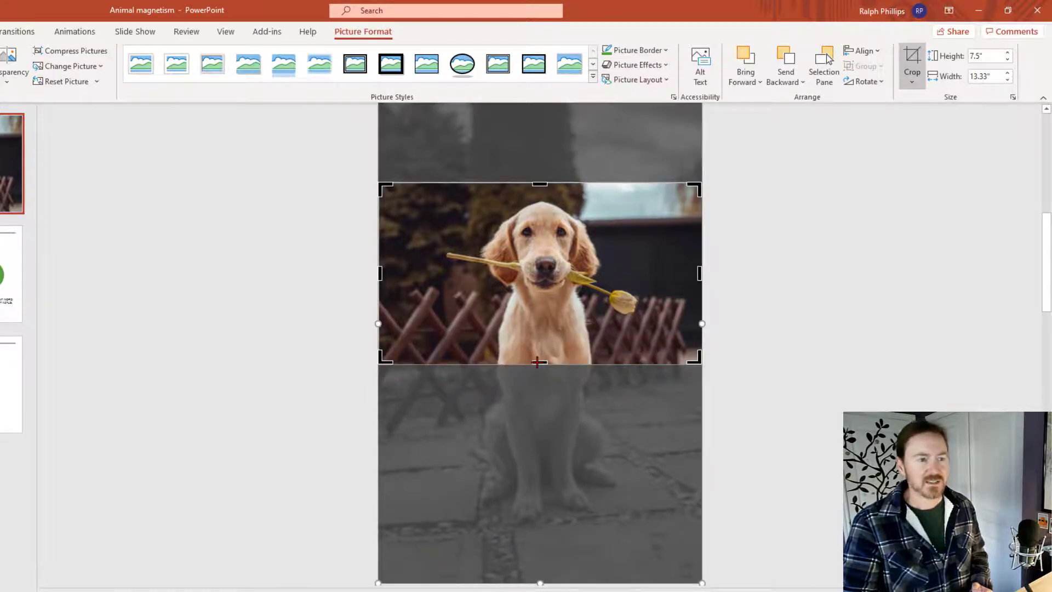
{"action": "left_click", "coordinate": [912, 60]}
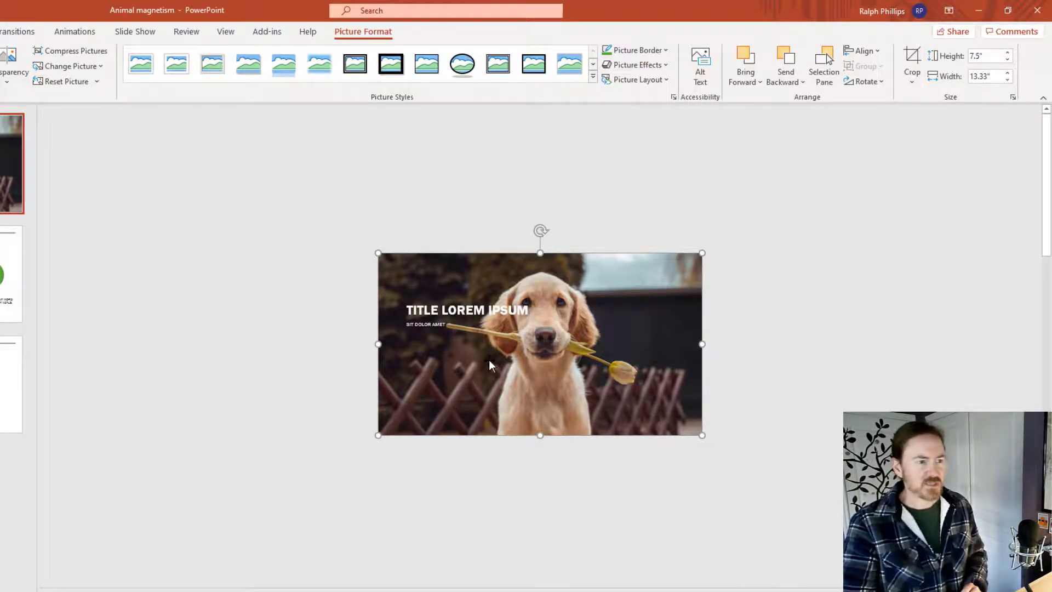
Lower the photo and re-crop it to show more sky above the dog, keeping 7.5 inches tall.
{"action": "key", "text": "ctrl+z"}
{"action": "left_click_drag", "start_coordinate": [623, 334], "coordinate": [625, 374]}
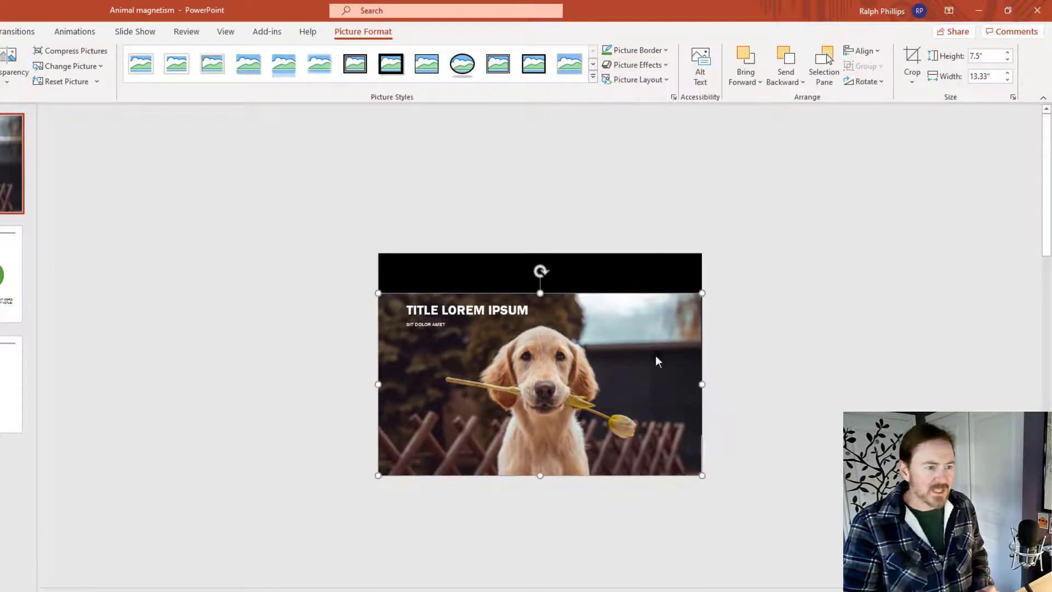
{"action": "left_click", "coordinate": [911, 59]}
{"action": "scroll", "coordinate": [789, 113], "scroll_direction": "down", "scroll_amount": 1}
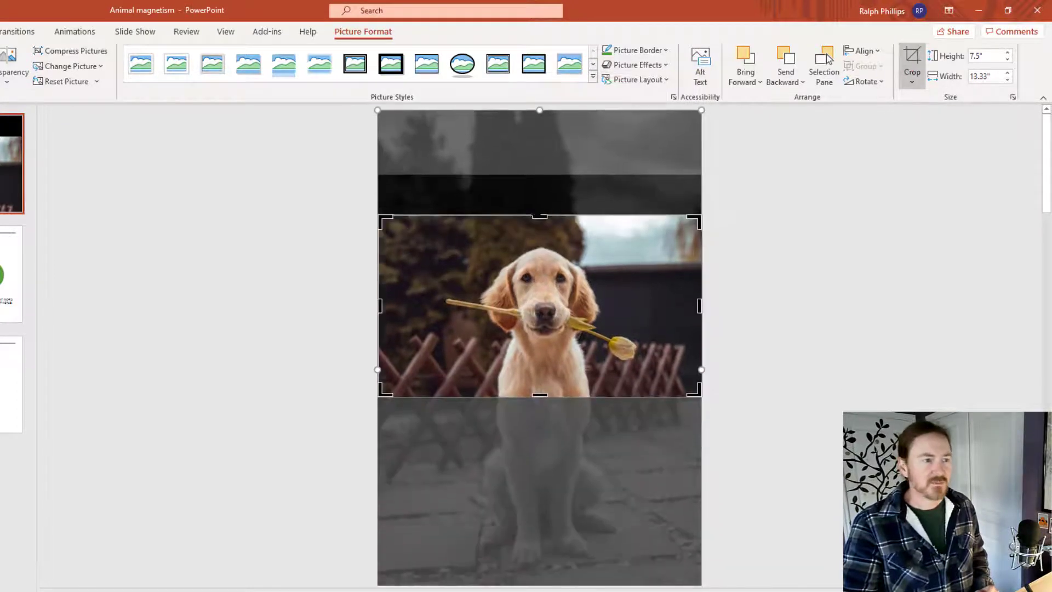
{"action": "scroll", "coordinate": [558, 288], "scroll_direction": "up", "scroll_amount": 3}
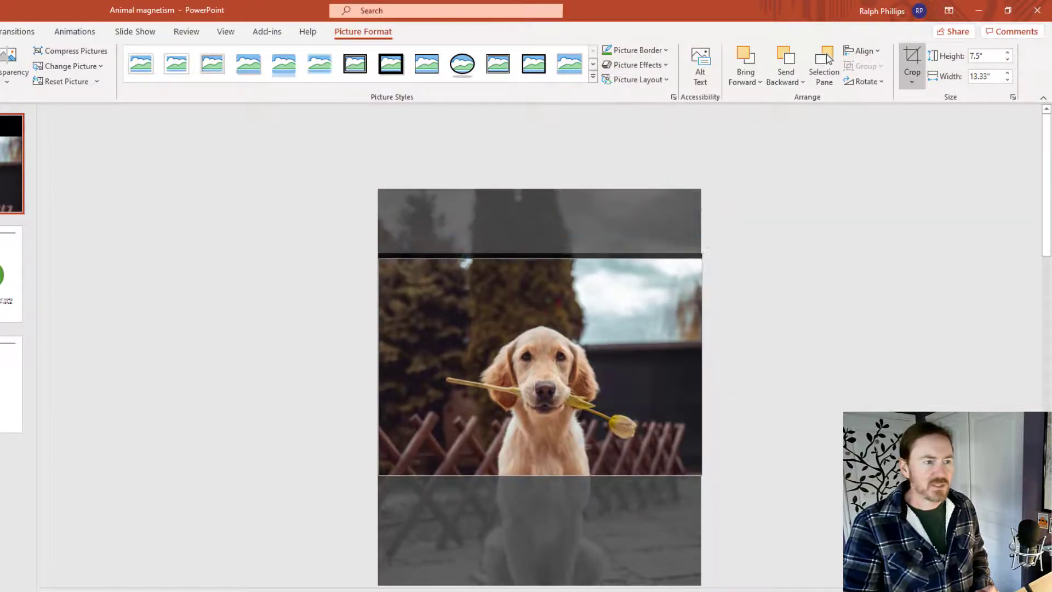
{"action": "left_click_drag", "start_coordinate": [558, 288], "coordinate": [558, 245]}
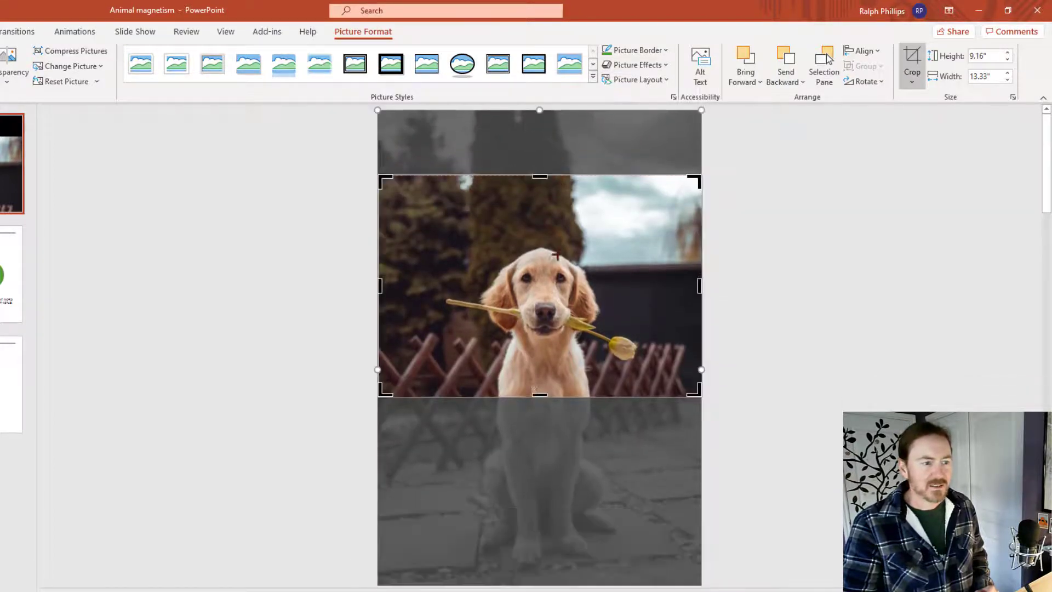
{"action": "left_click_drag", "start_coordinate": [539, 396], "coordinate": [539, 437]}
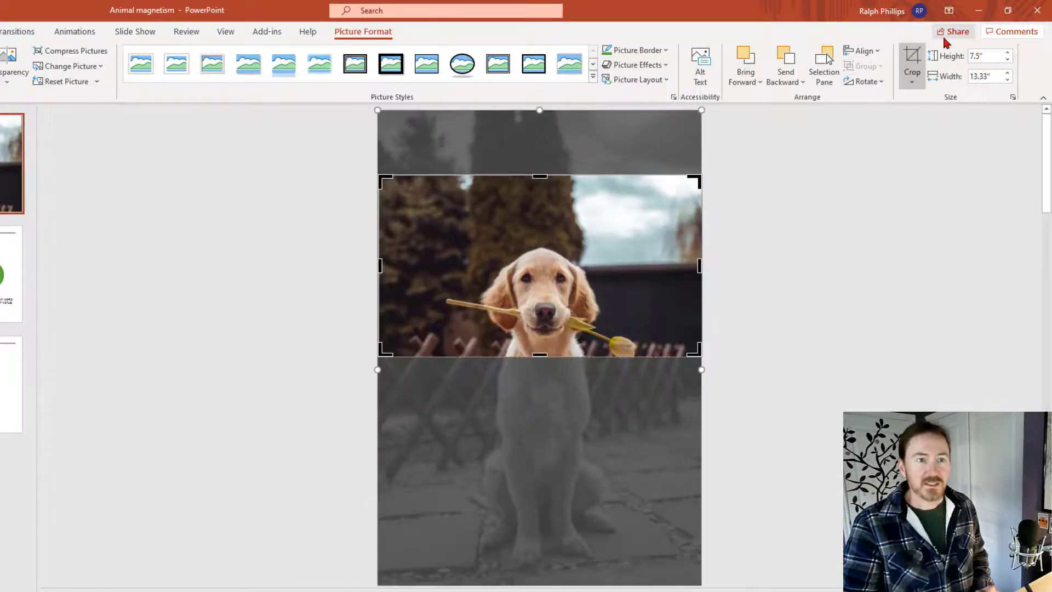
{"action": "left_click", "coordinate": [913, 57]}
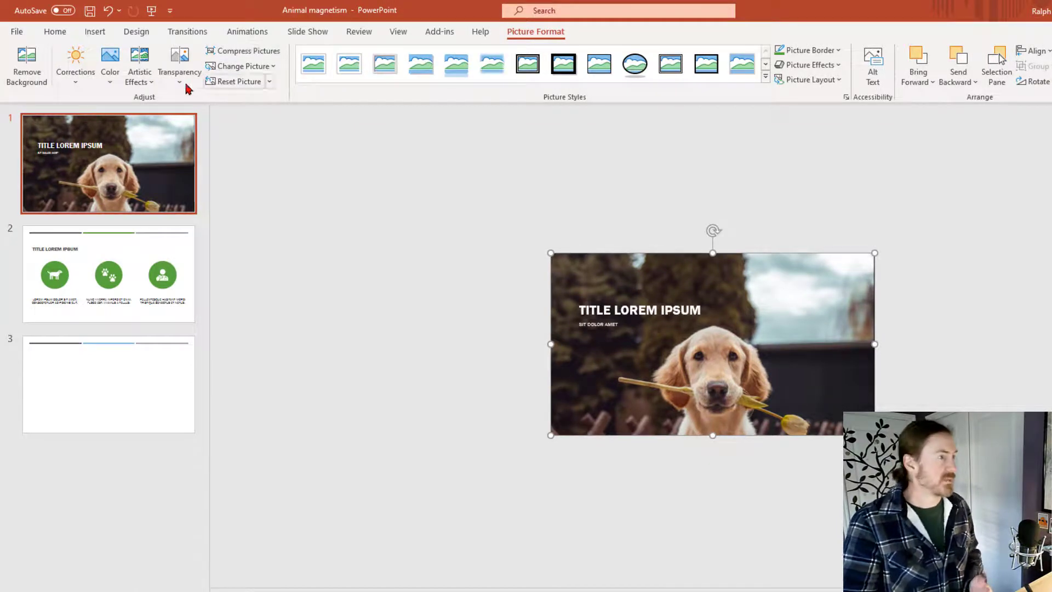
Apply a Soften correction and a darker brightness/contrast preset (fourth row, first column) to the retriever photo.
{"action": "left_click", "coordinate": [110, 84]}
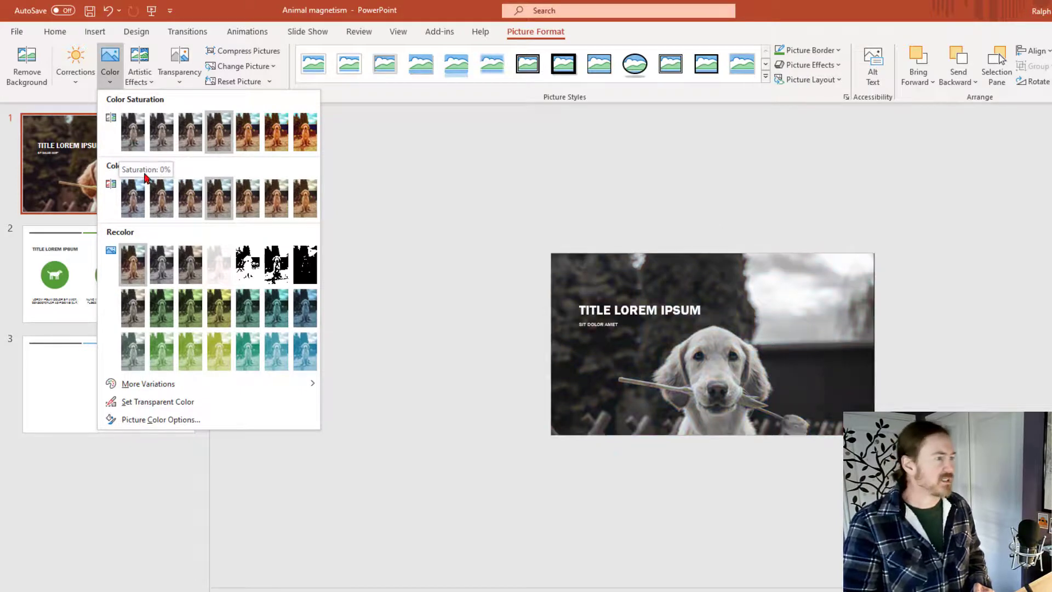
{"action": "left_click", "coordinate": [77, 90]}
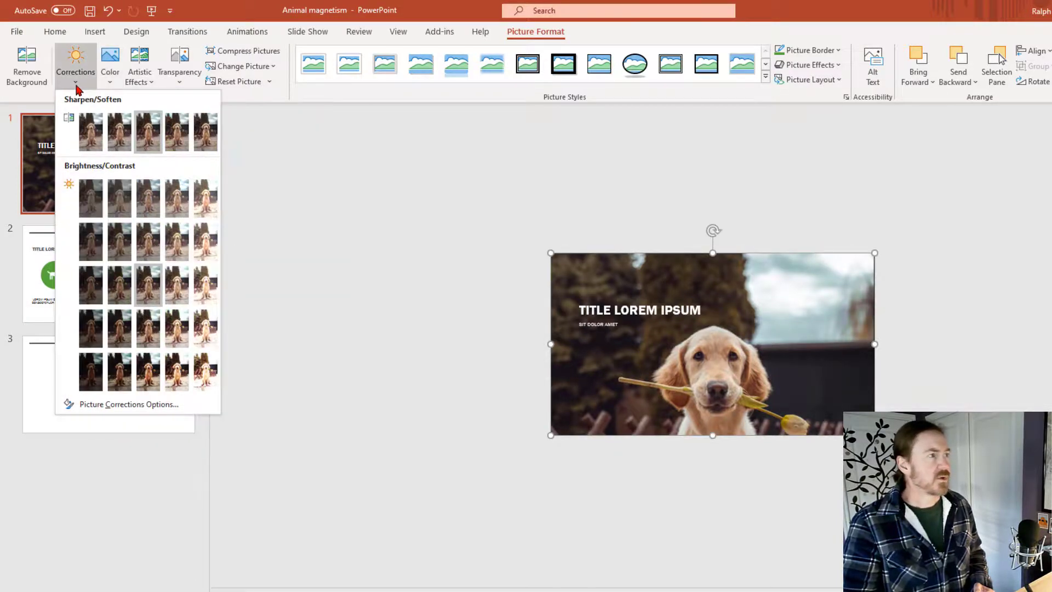
{"action": "left_click", "coordinate": [102, 241]}
{"action": "left_click", "coordinate": [75, 66]}
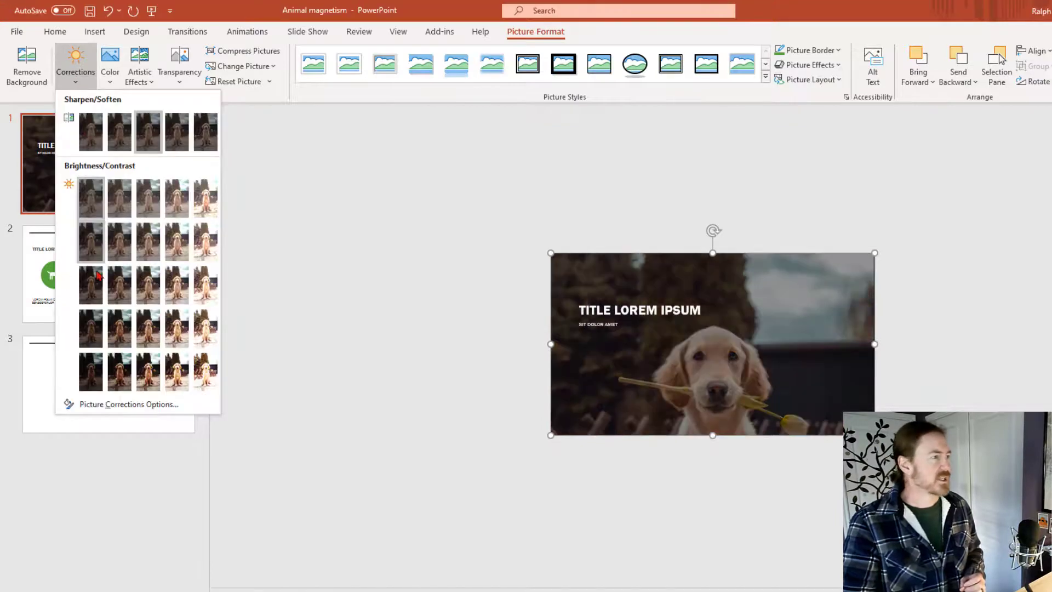
{"action": "left_click", "coordinate": [91, 326]}
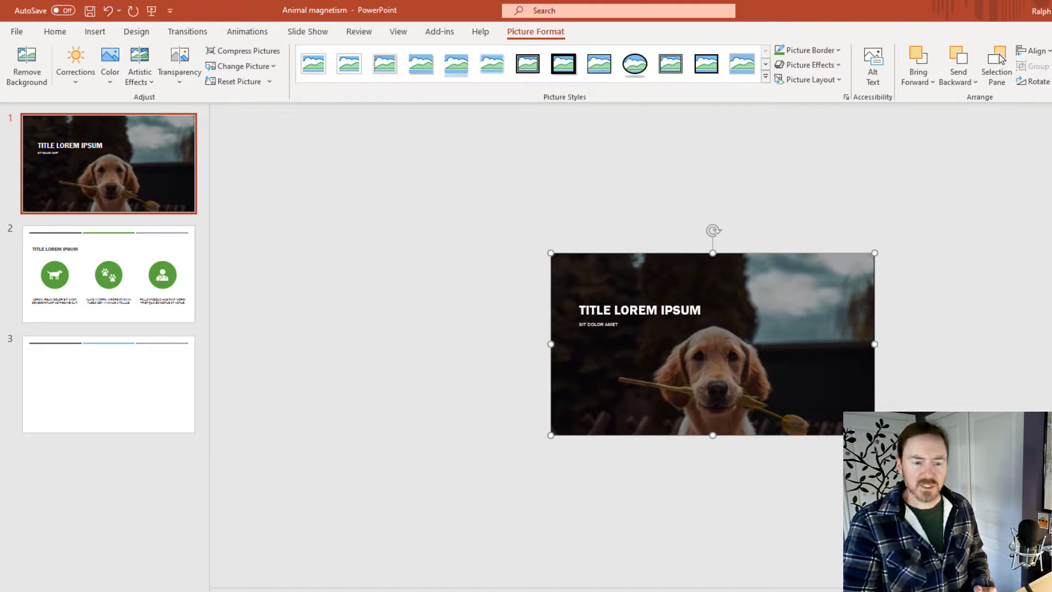
Deselect the photo to review the darkened title slide with the Unsplash credit in the notes.
{"action": "scroll", "coordinate": [712, 344], "scroll_direction": "up", "scroll_amount": 3}
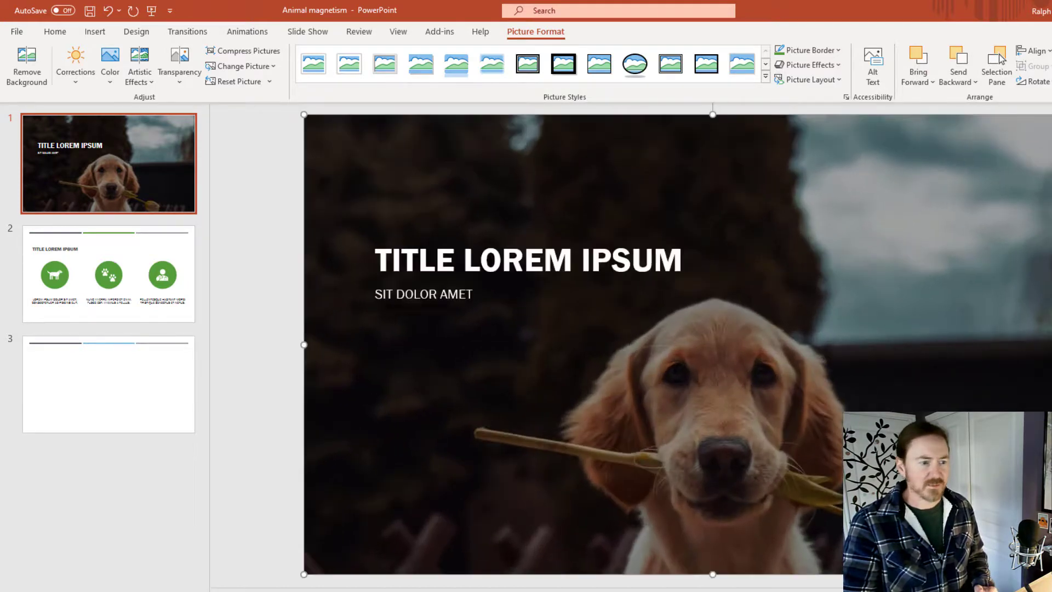
{"action": "key", "text": "Escape"}
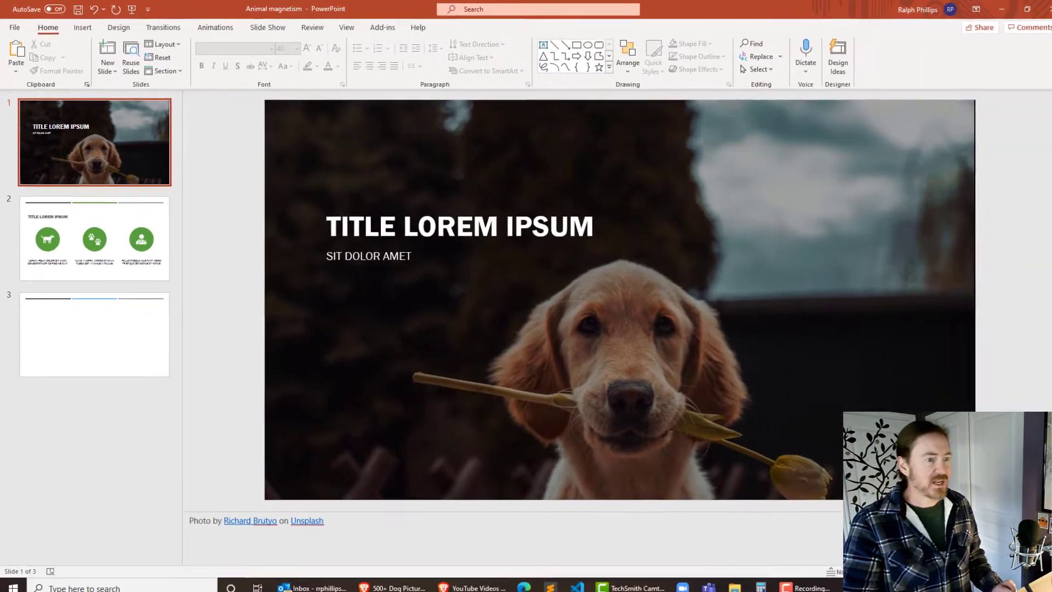